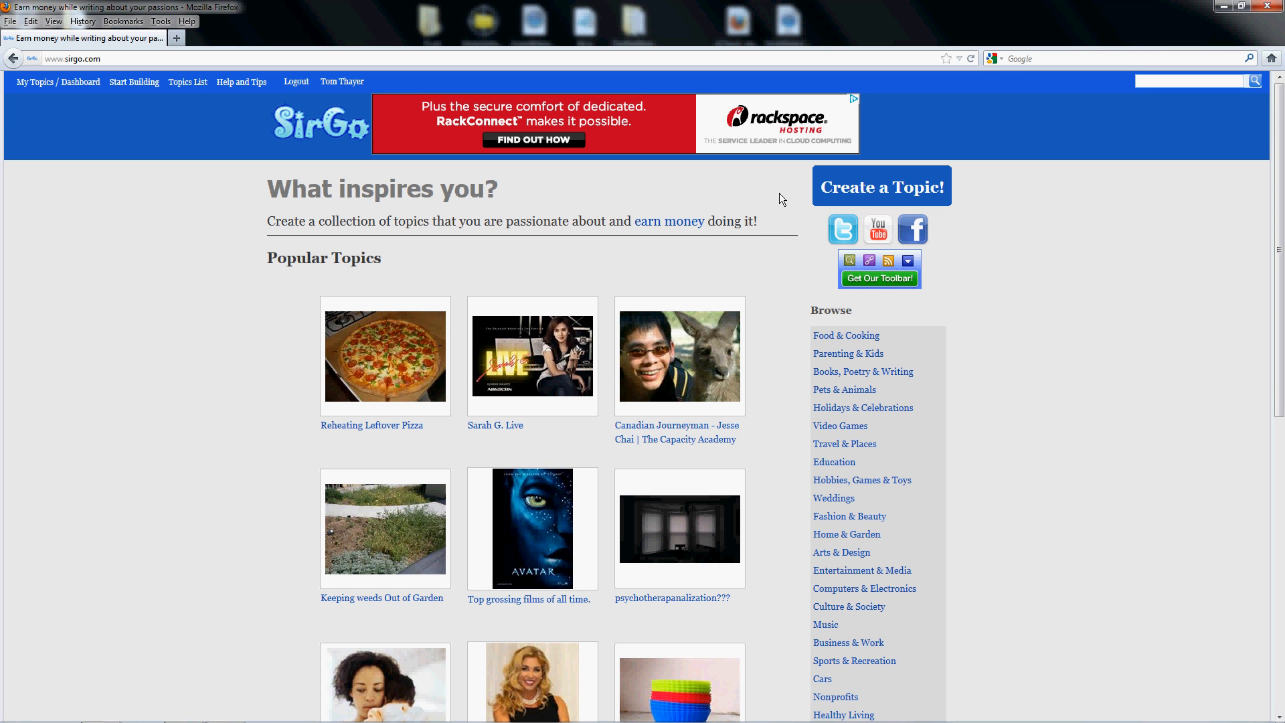
# - Start a new topic about "Making a Sirgo Page or Article" and continue to the title and category page
pyautogui.click(882, 194)
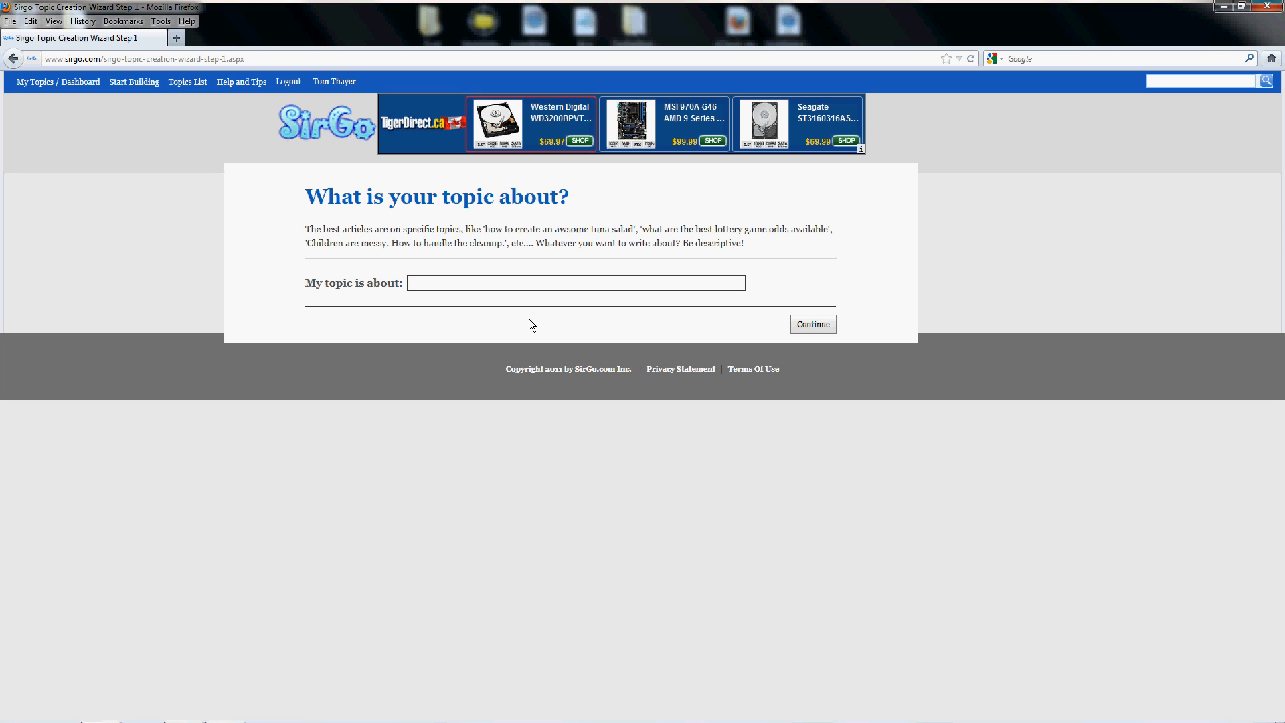
pyautogui.write('Makeing')
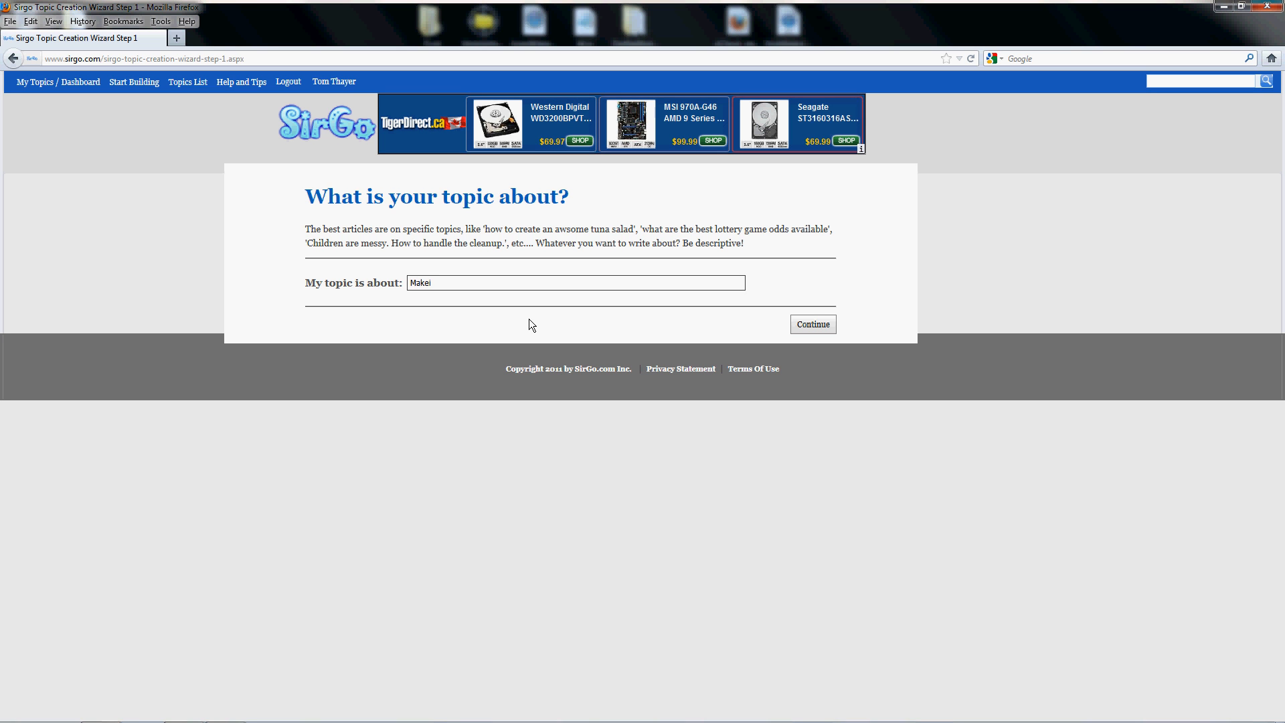
pyautogui.press('BackSpace')
pyautogui.press('BackSpace')
pyautogui.press('BackSpace')
pyautogui.press('BackSpace')
pyautogui.write('ing ')
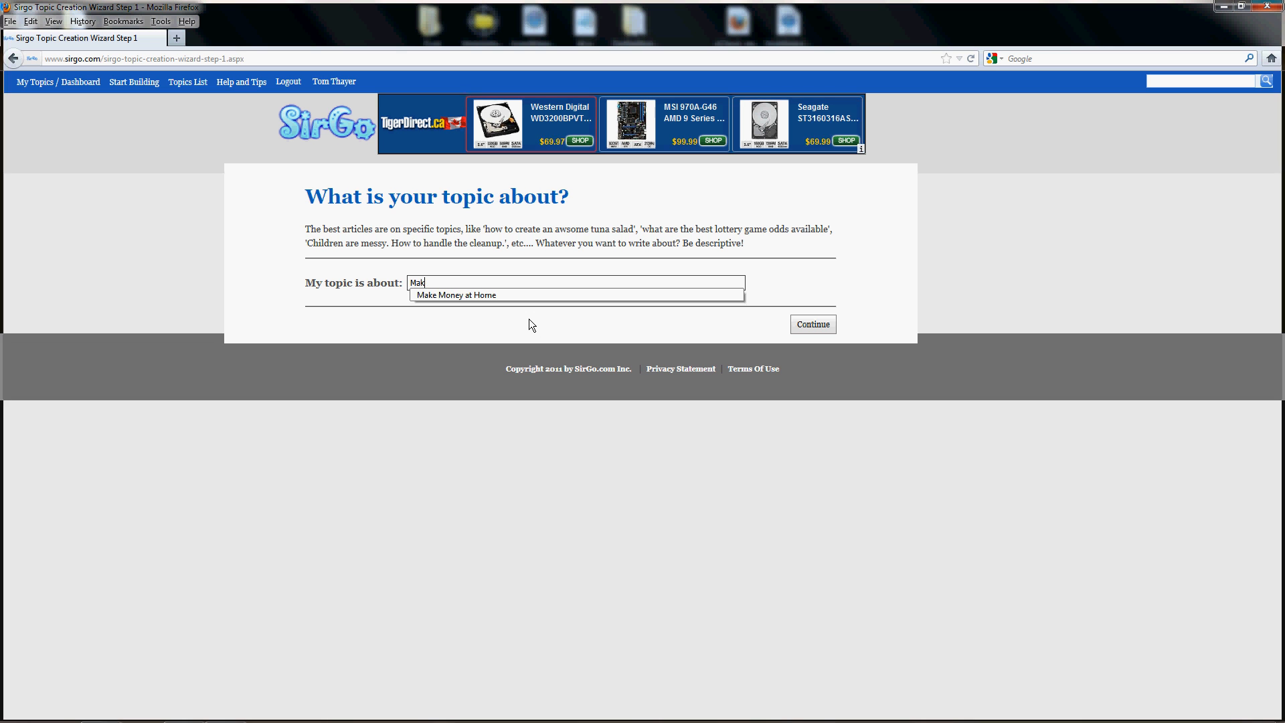
pyautogui.write('a ')
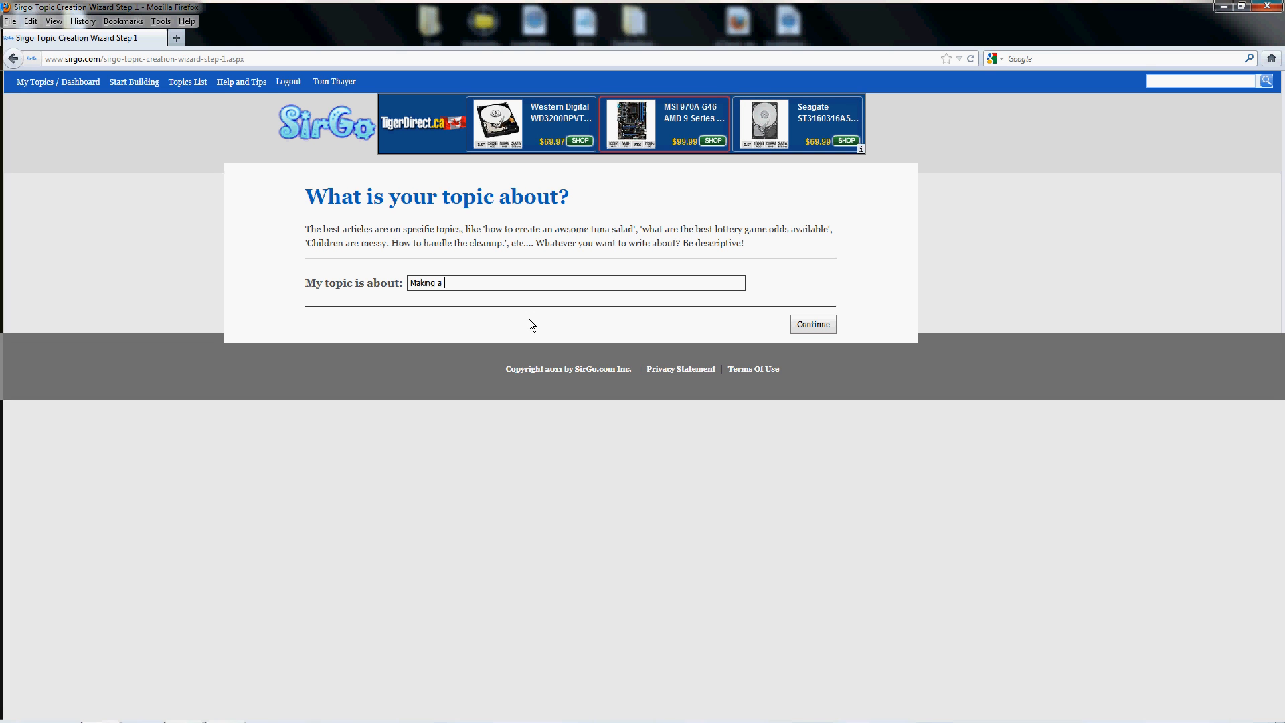
pyautogui.write('Sirgo ')
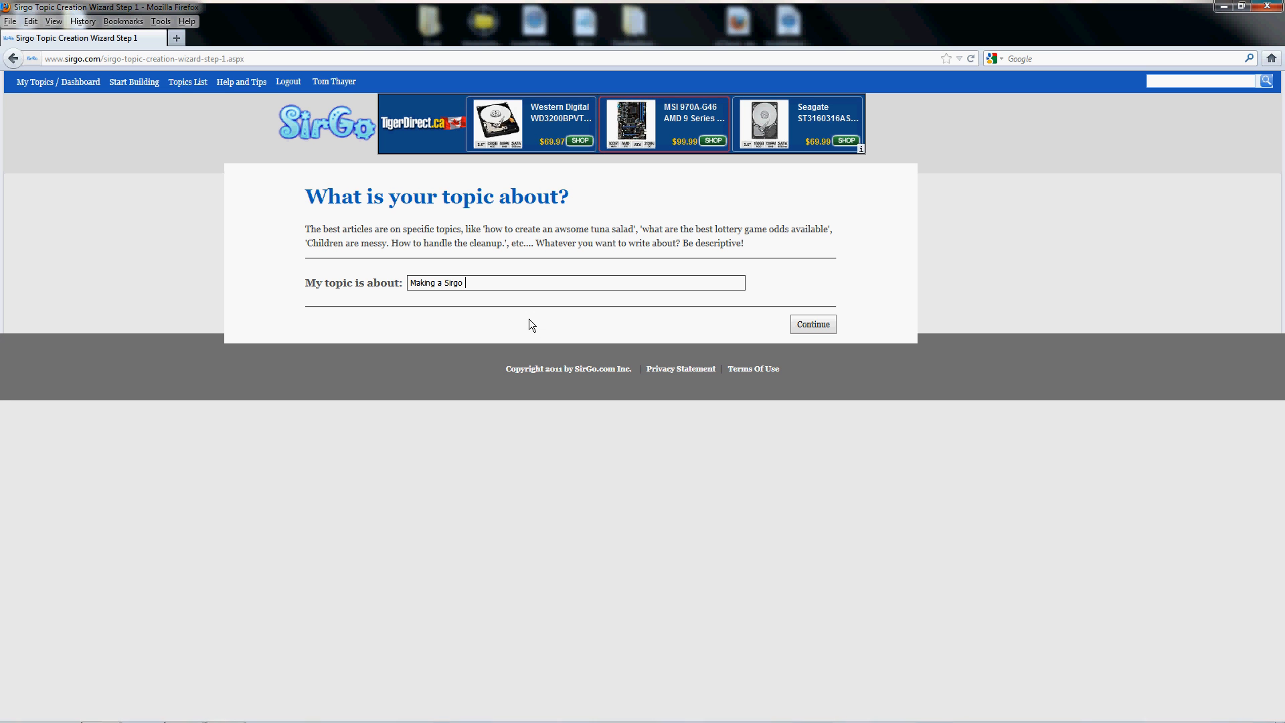
pyautogui.write('Pag')
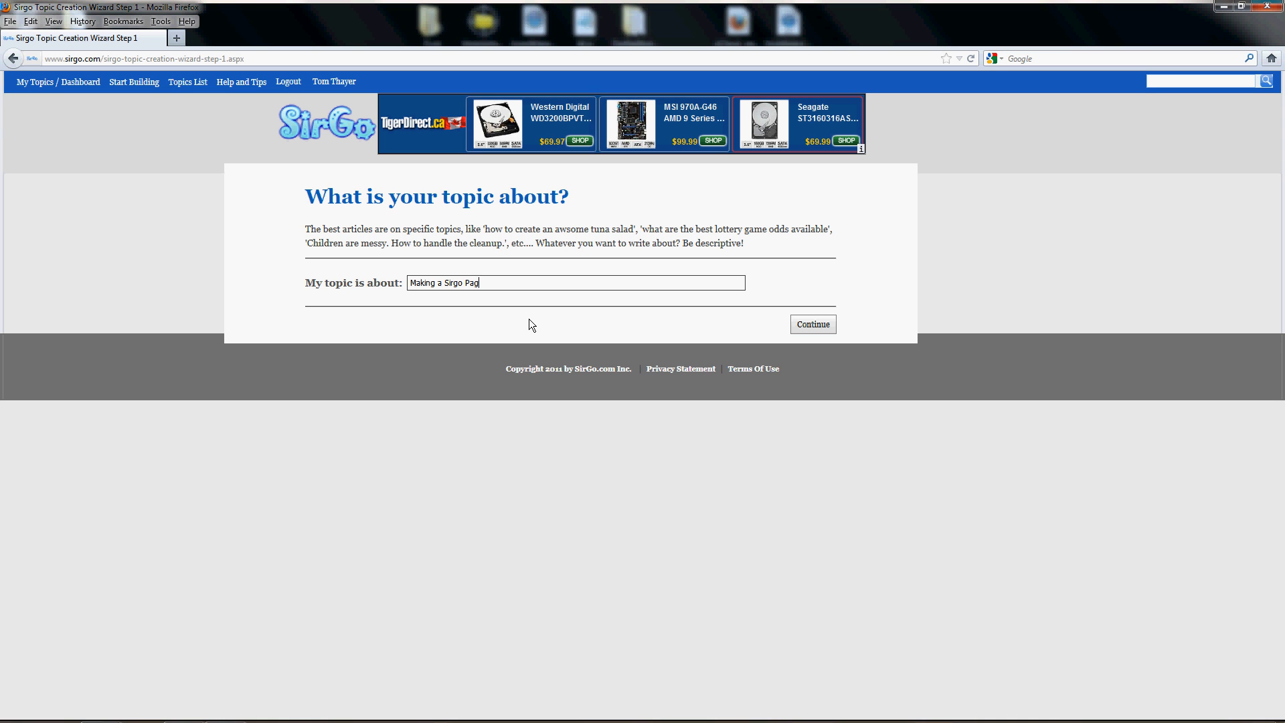
pyautogui.write('e or Article')
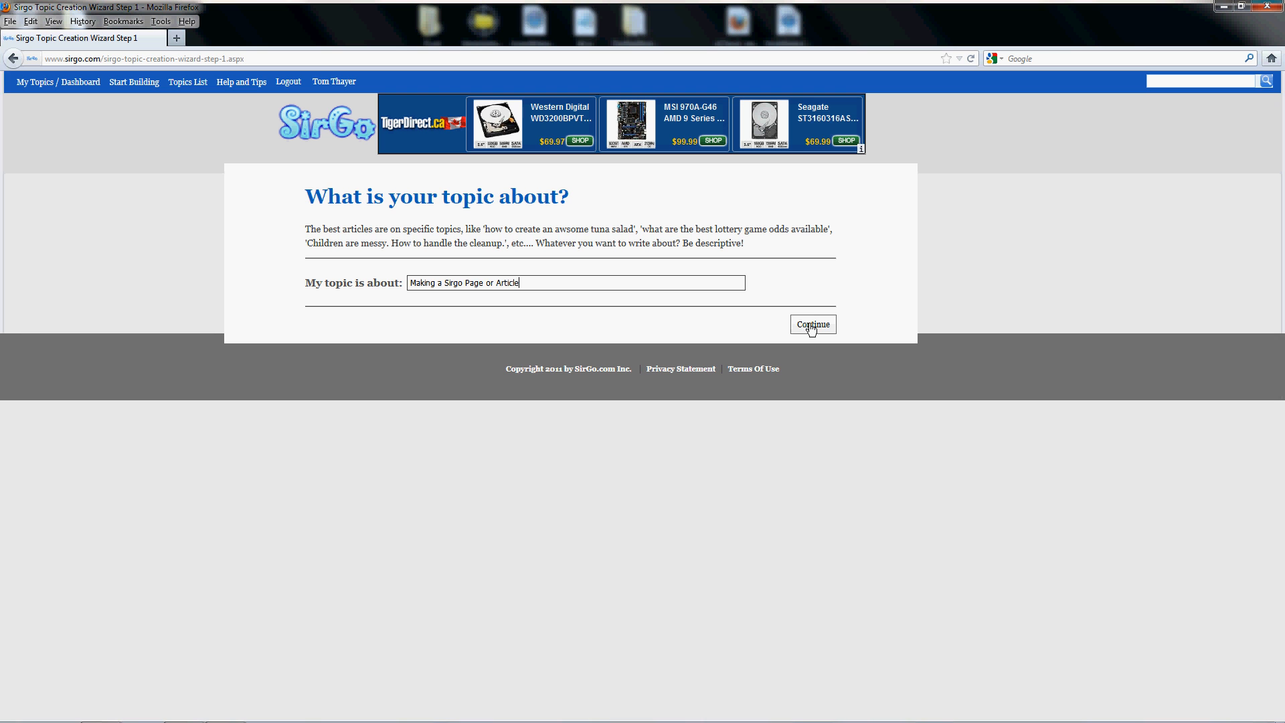
pyautogui.click(812, 326)
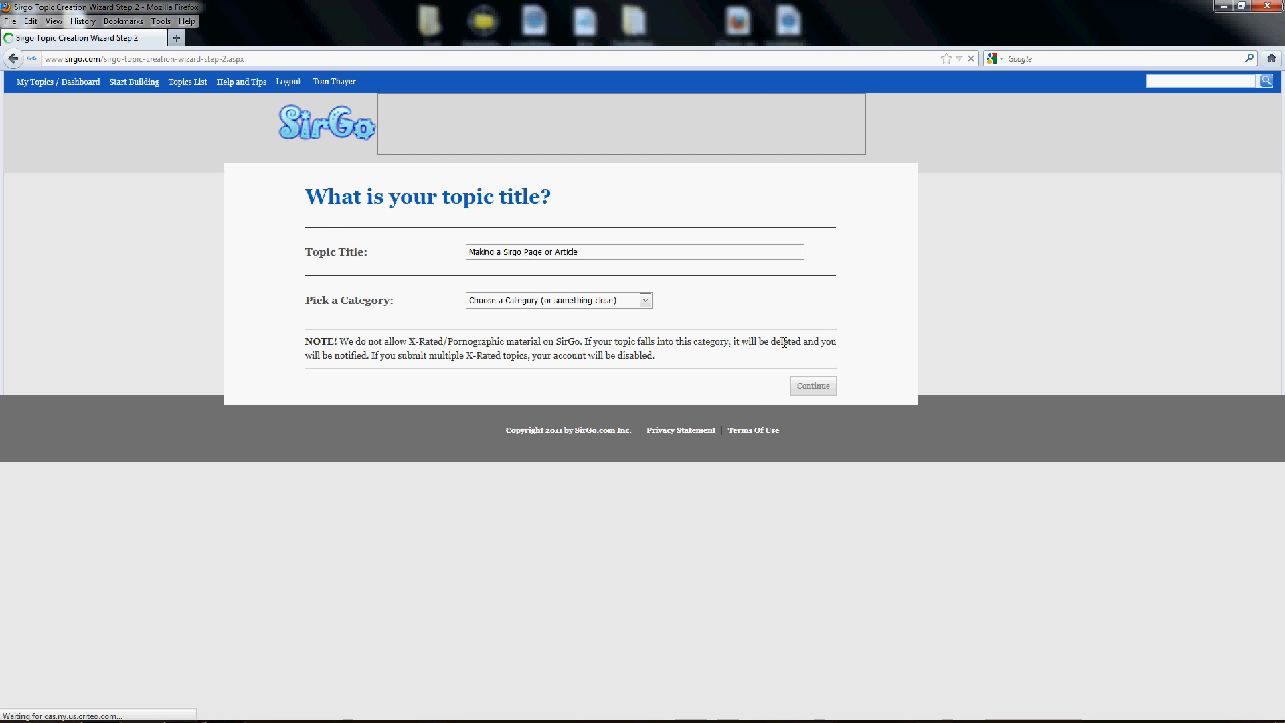
# - Set the topic's category to Internet
pyautogui.click(647, 302)
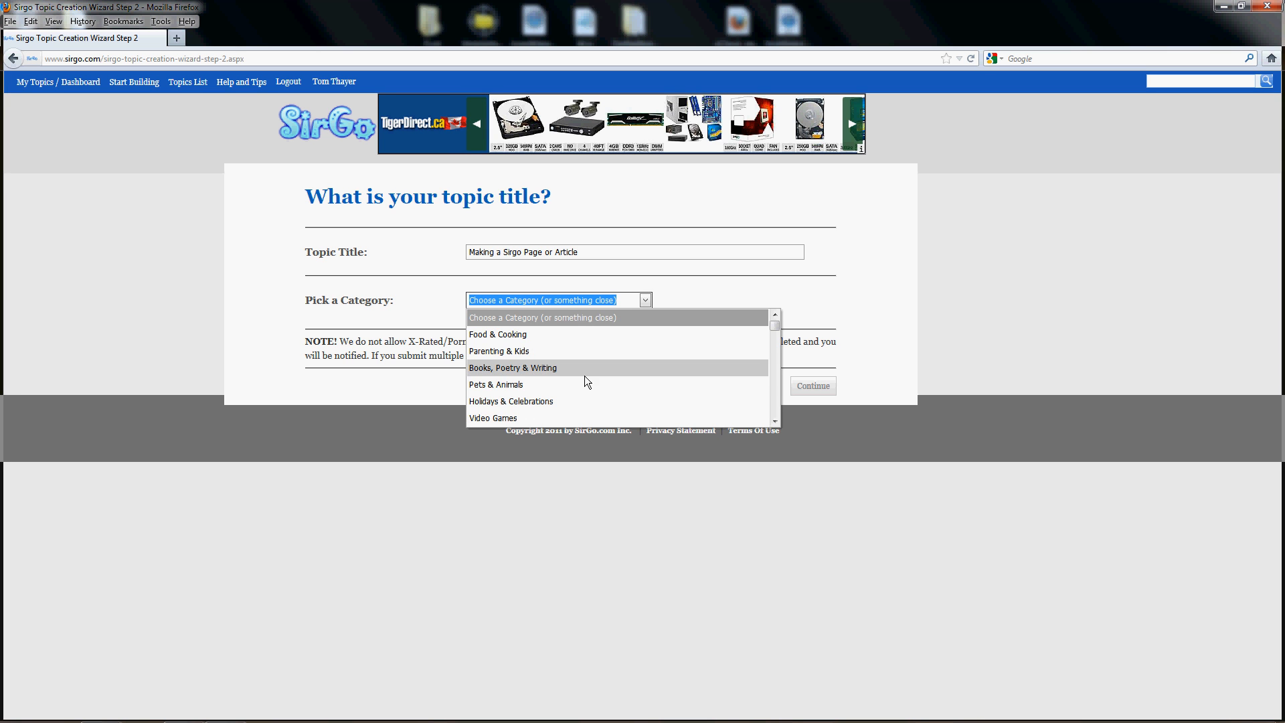
pyautogui.scroll(-3, 583, 377)
pyautogui.scroll(-10, 577, 380)
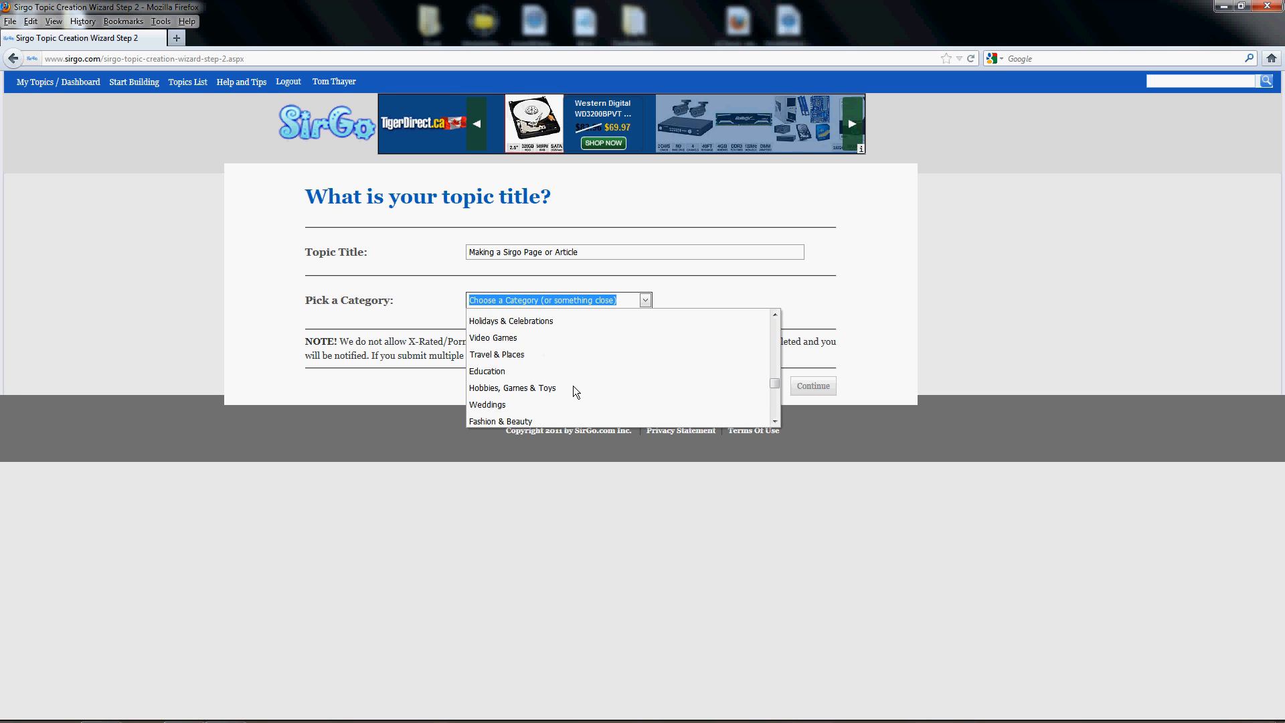
pyautogui.scroll(-3, 573, 386)
pyautogui.scroll(-2, 572, 385)
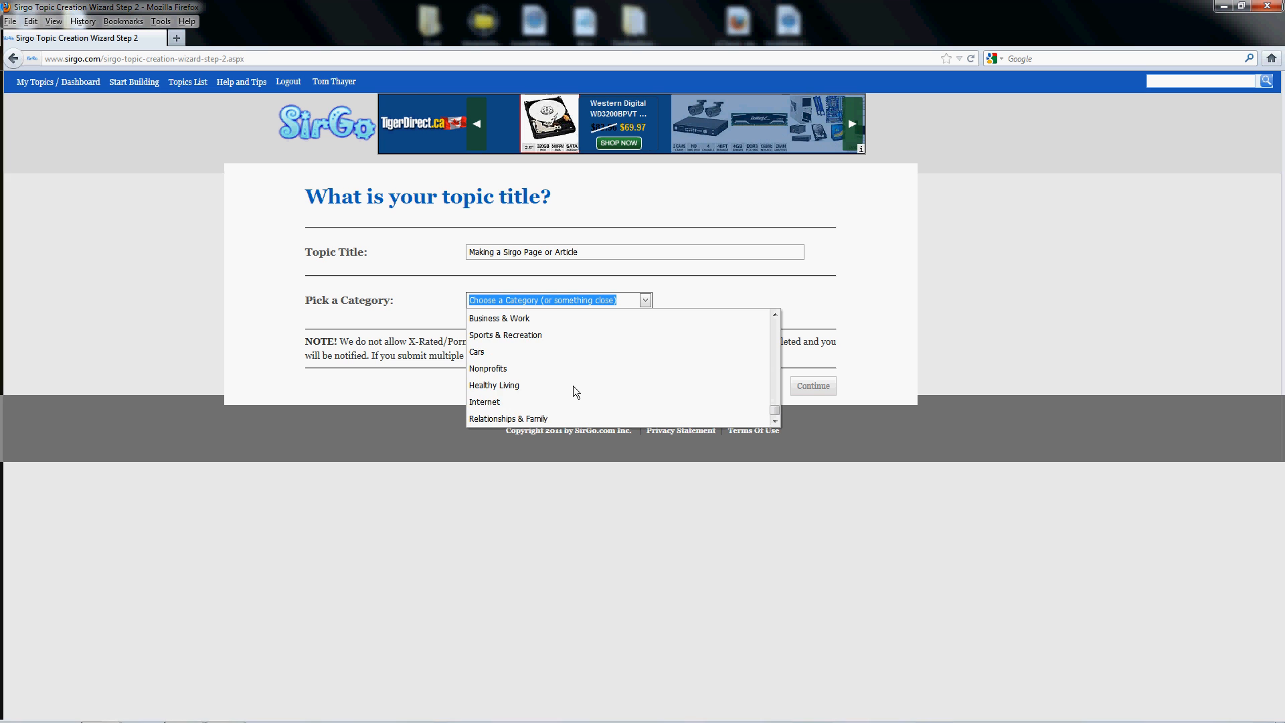
pyautogui.click(552, 402)
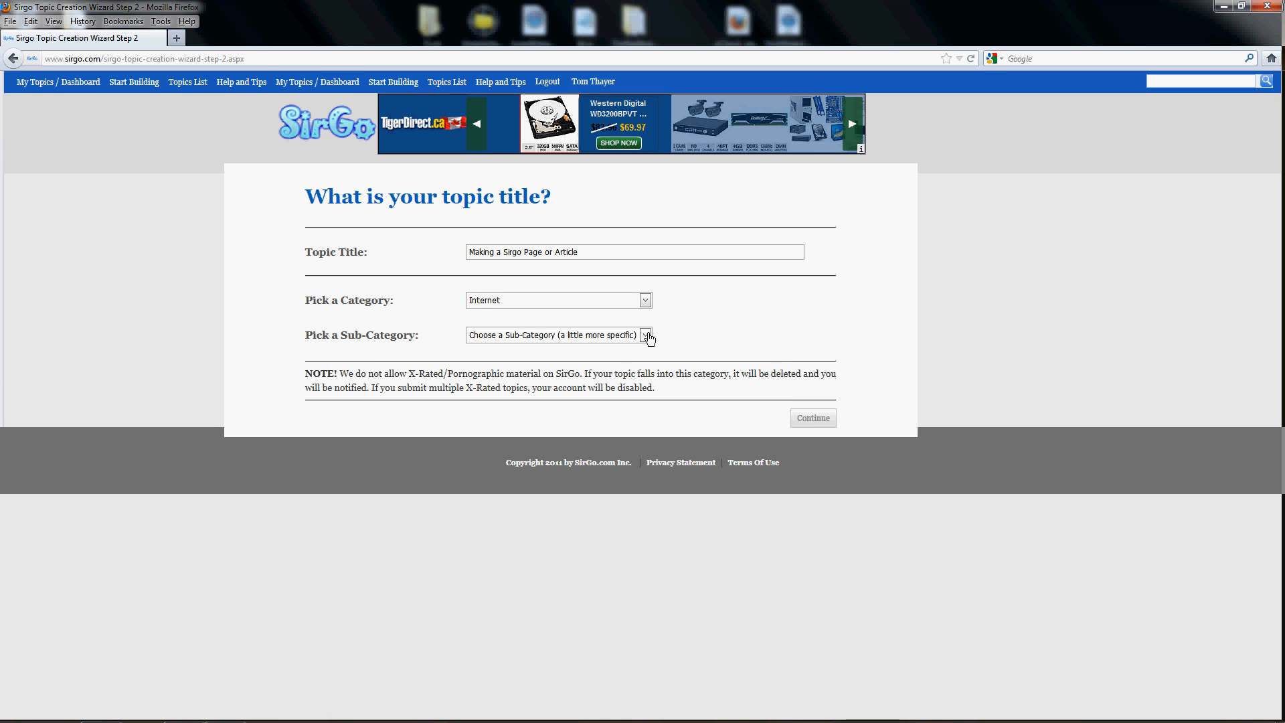
# - Set the sub-categories to Web Design and Website Development Tools, and continue to the tagging page
pyautogui.click(646, 335)
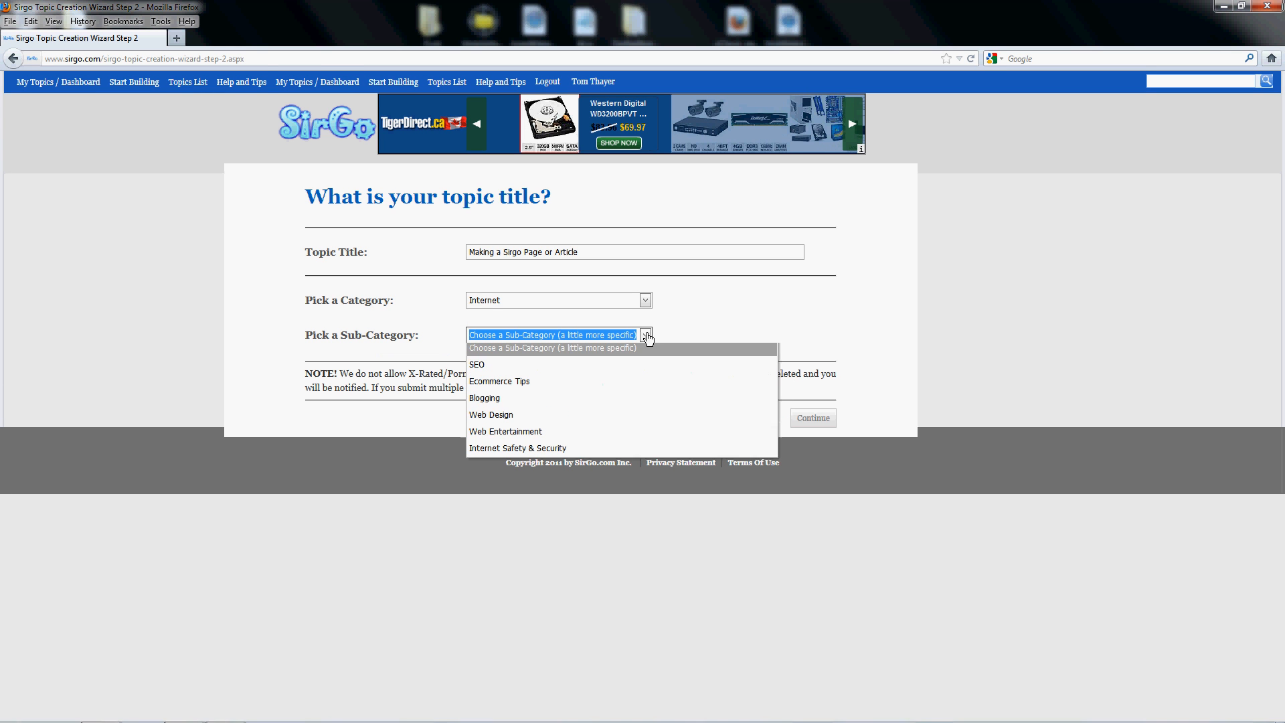
pyautogui.click(561, 420)
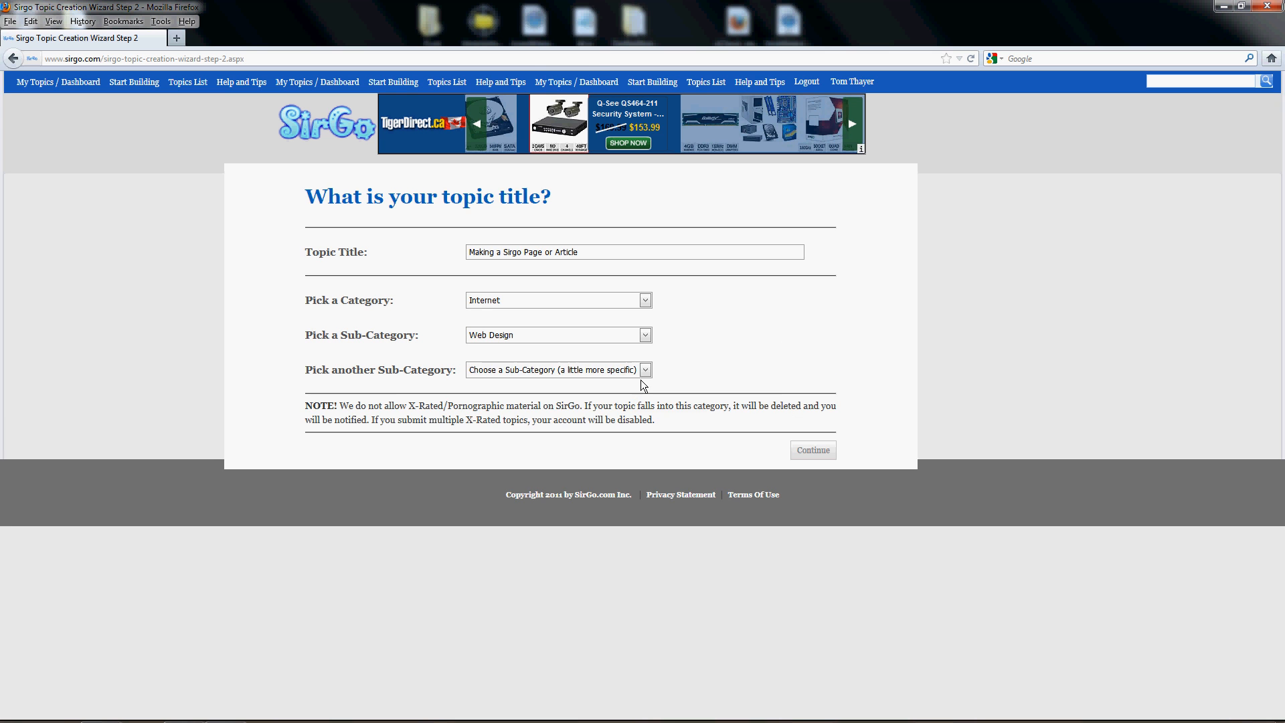
pyautogui.click(645, 371)
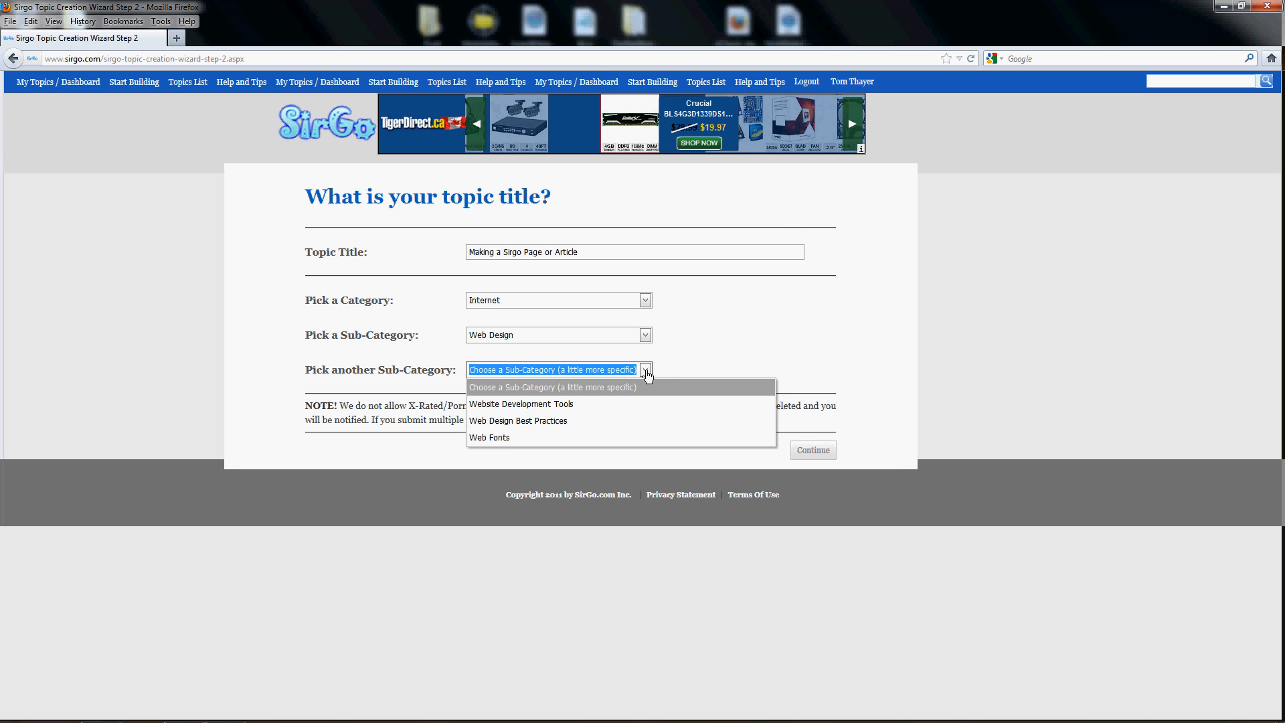
pyautogui.click(541, 404)
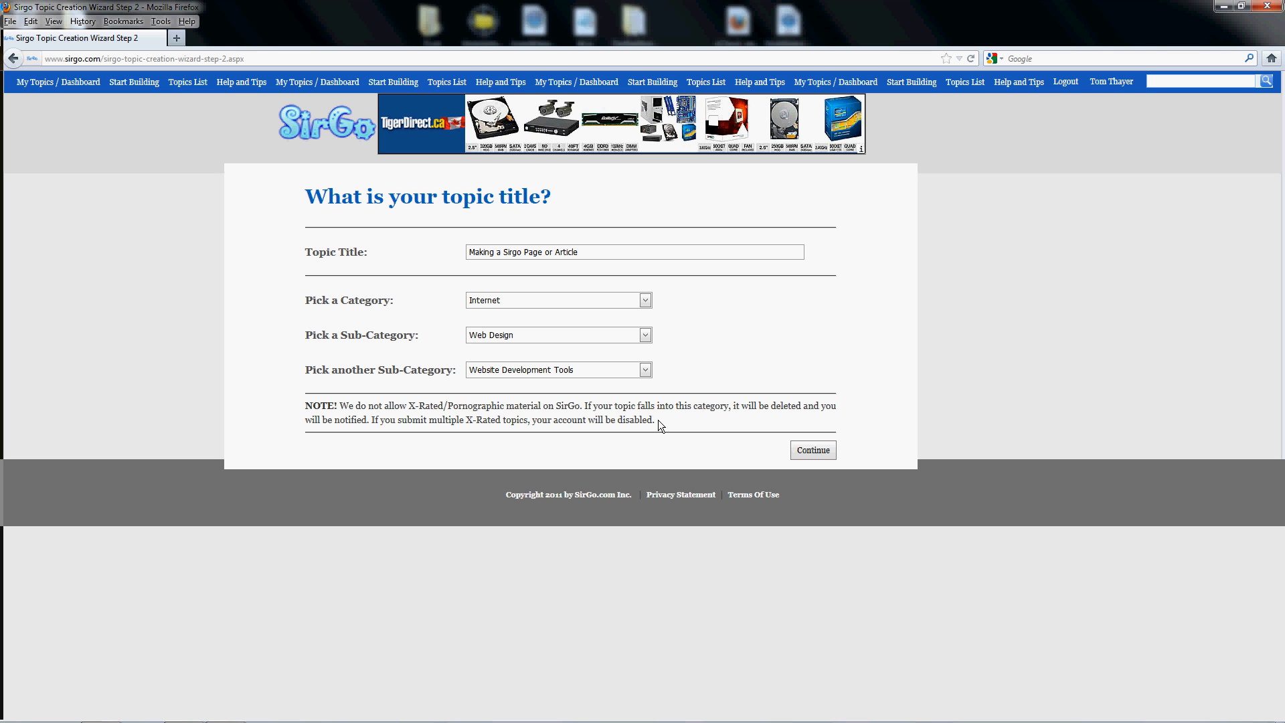
pyautogui.click(816, 450)
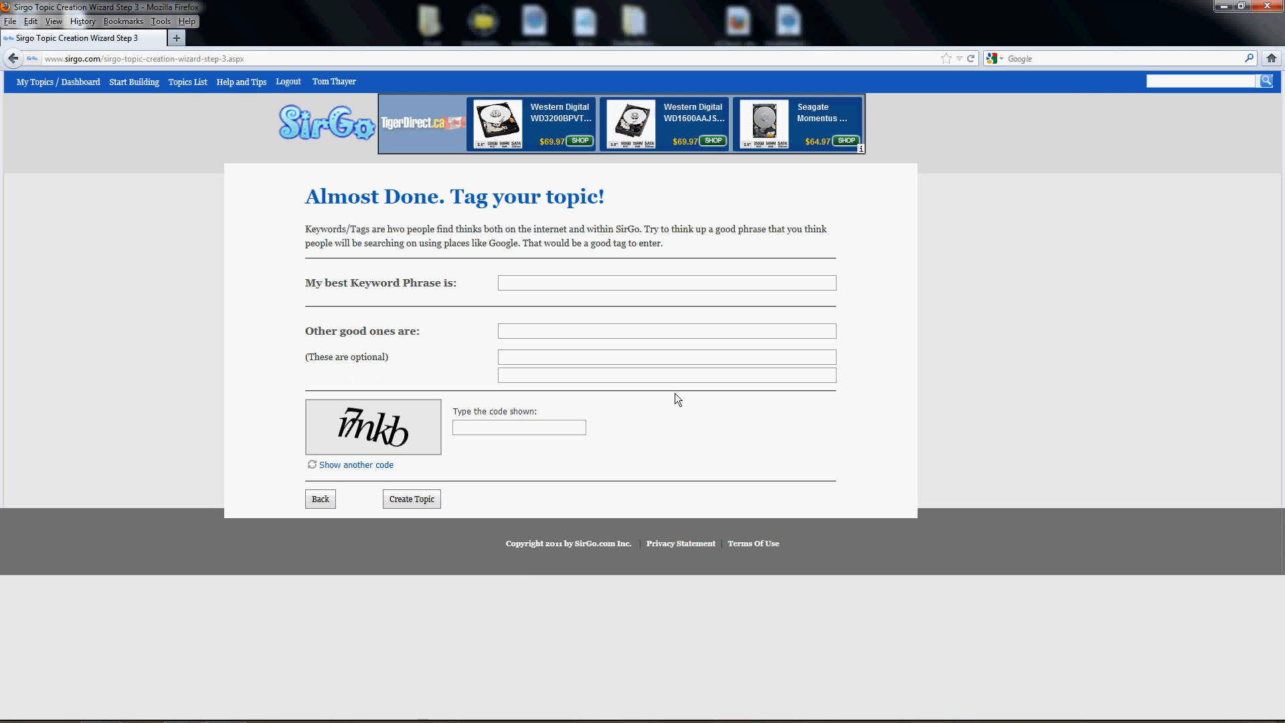
# - Enter "Sirgo Articles" as the best keyword phrase and "Sirgo Pages" as the first additional keyword
pyautogui.click(555, 283)
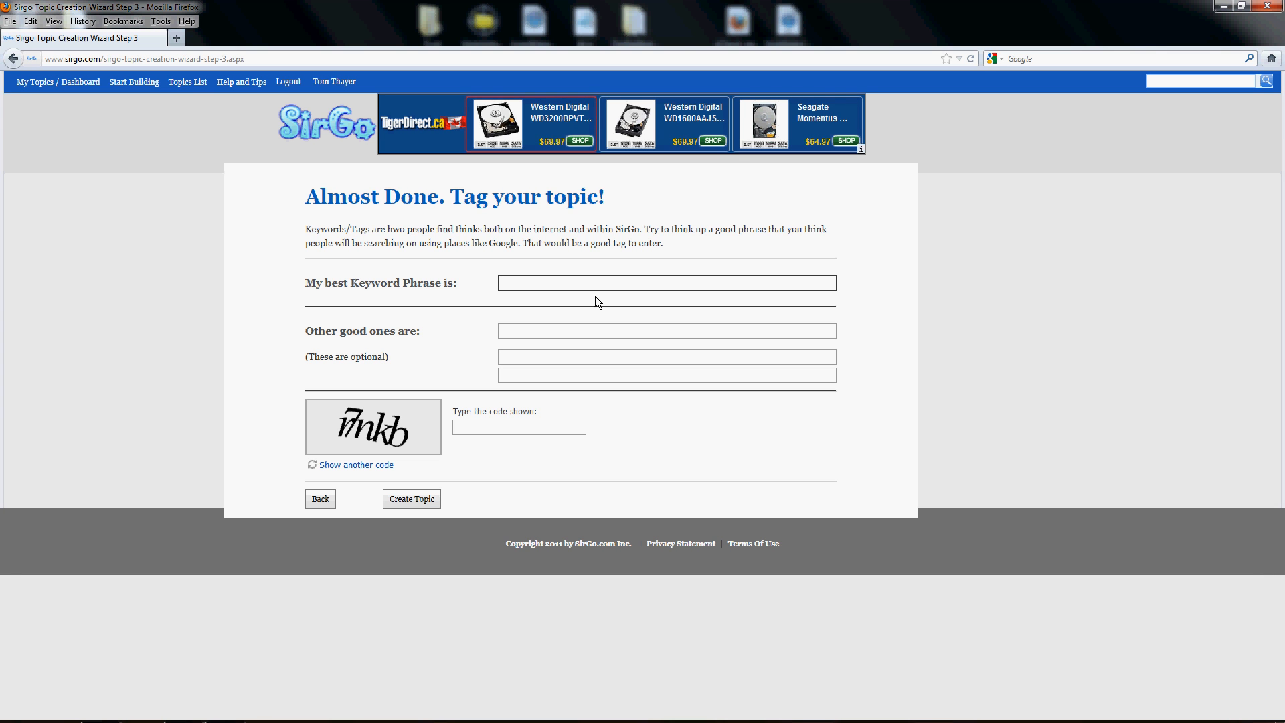
pyautogui.write('Si')
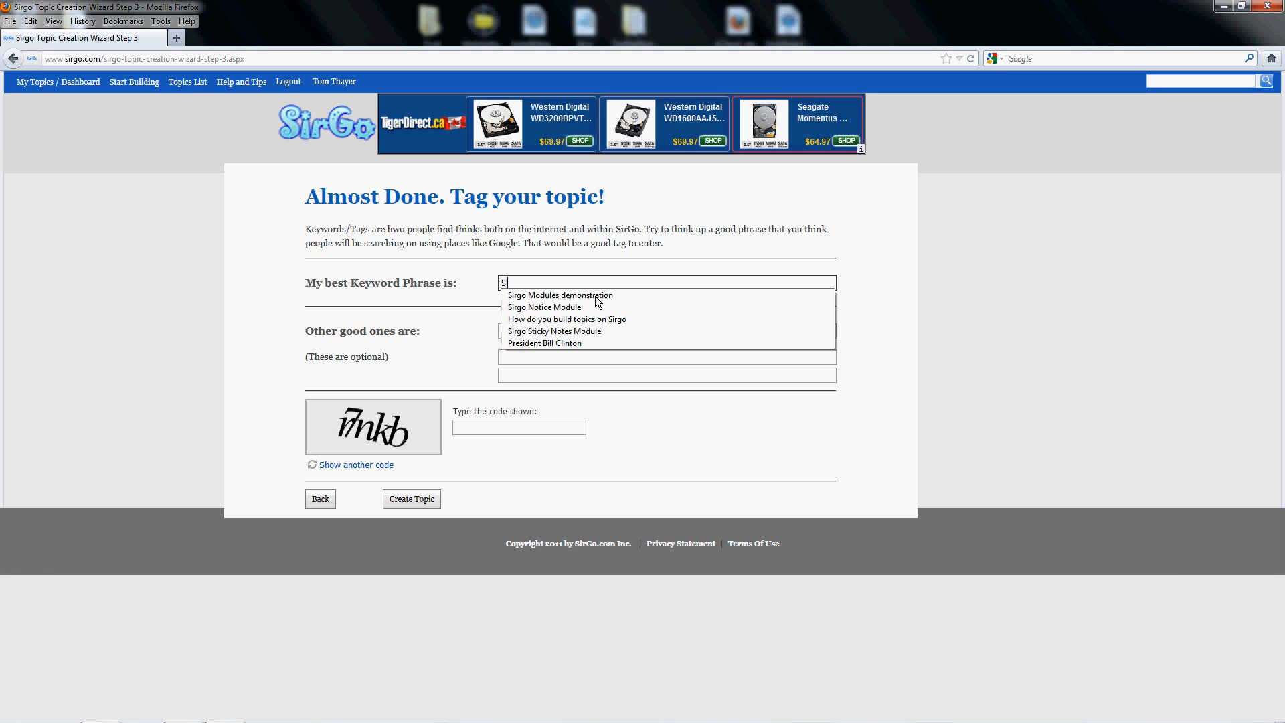
pyautogui.write('rgo Articles')
pyautogui.press('Tab')
pyautogui.write('Sir')
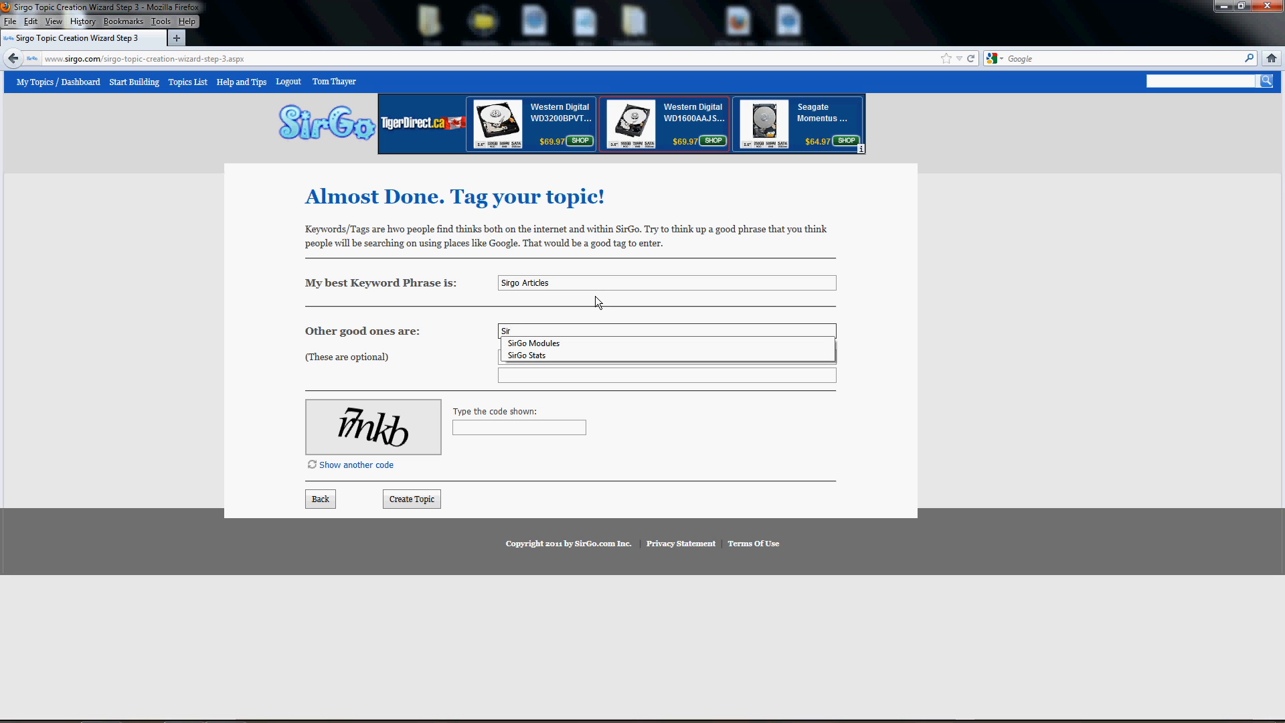
pyautogui.write('go Pages')
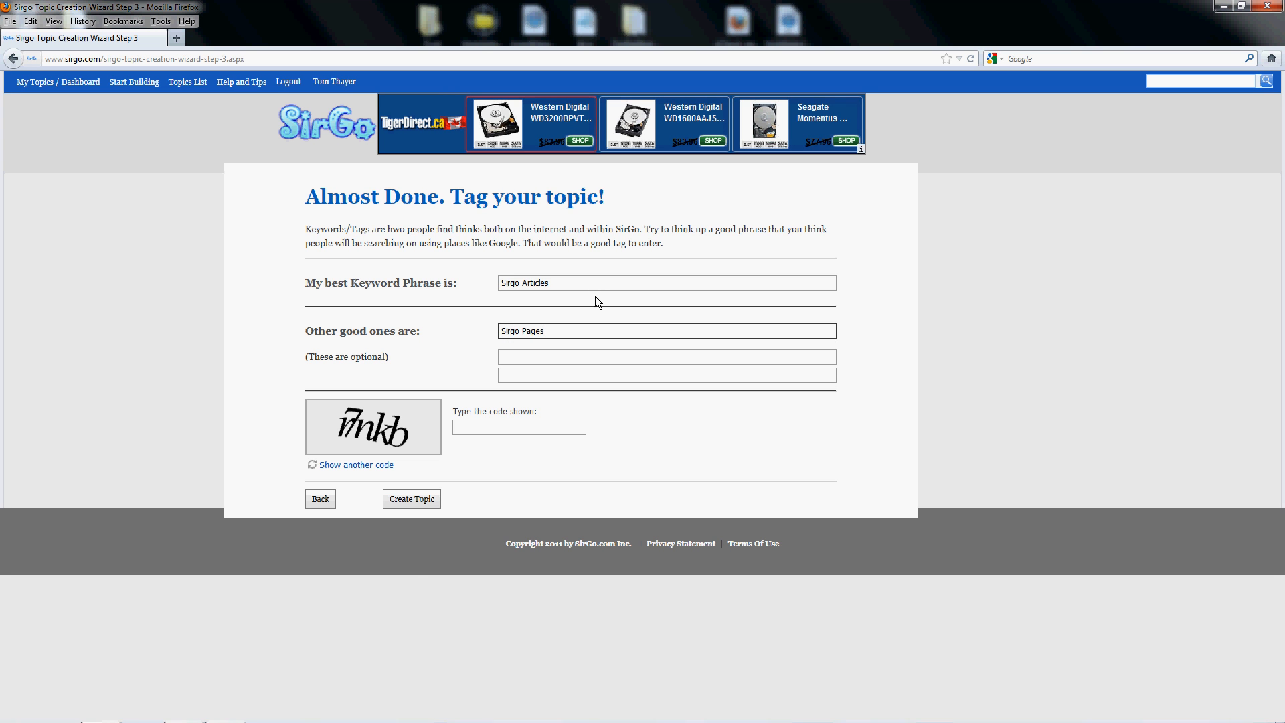
# - Add the optional keywords "Create a Page on Sirgo" and "How do I create a page on Sirgo"
pyautogui.press('Tab')
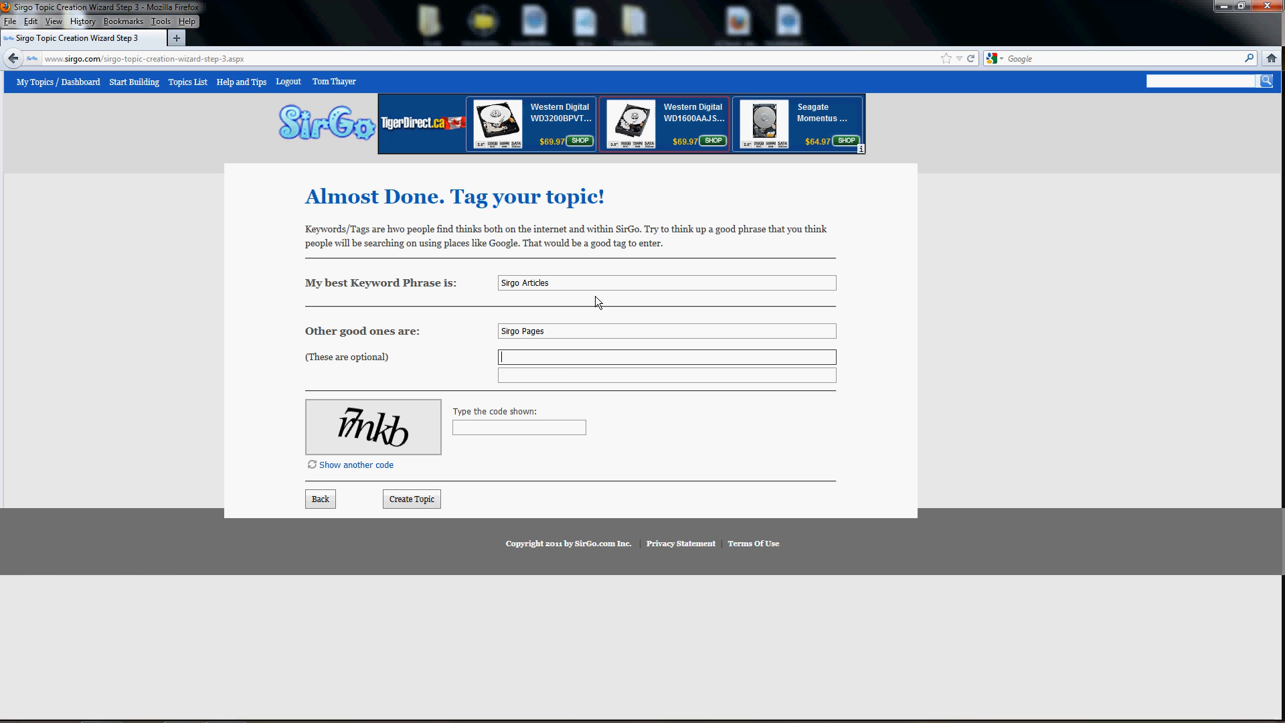
pyautogui.write('Create a')
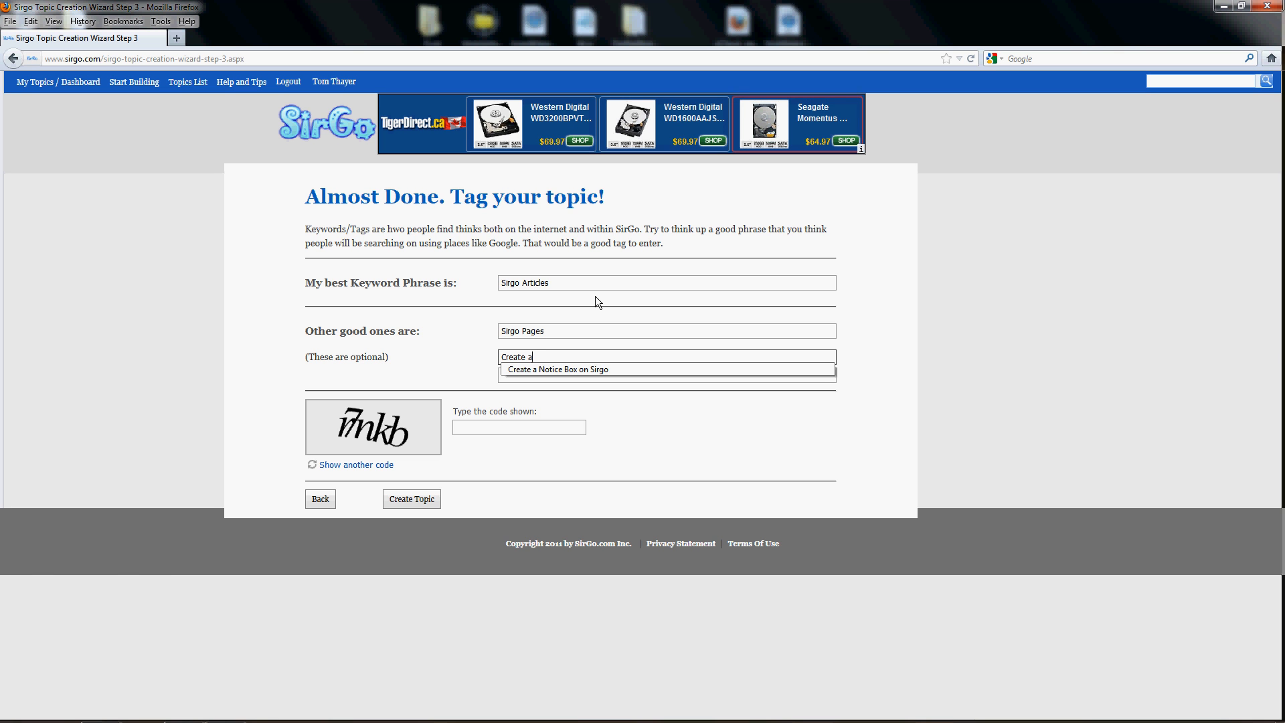
pyautogui.write(' Page on Sirgo')
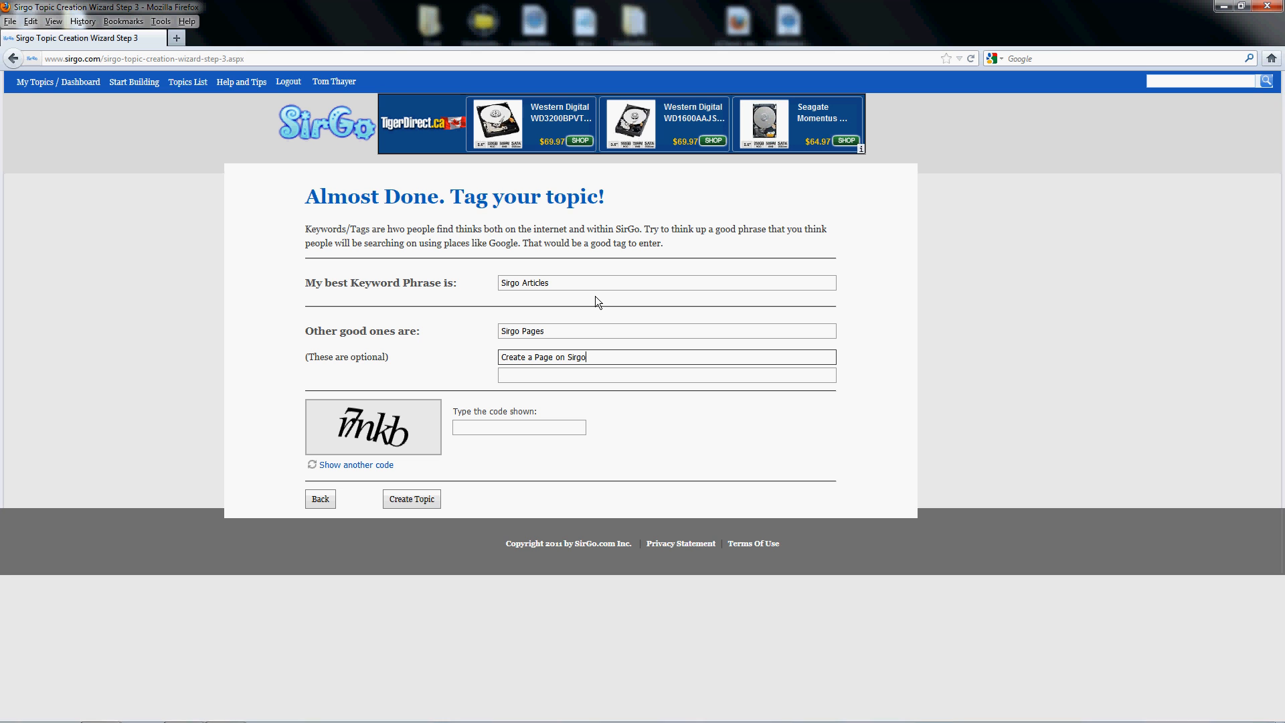
pyautogui.press('Tab')
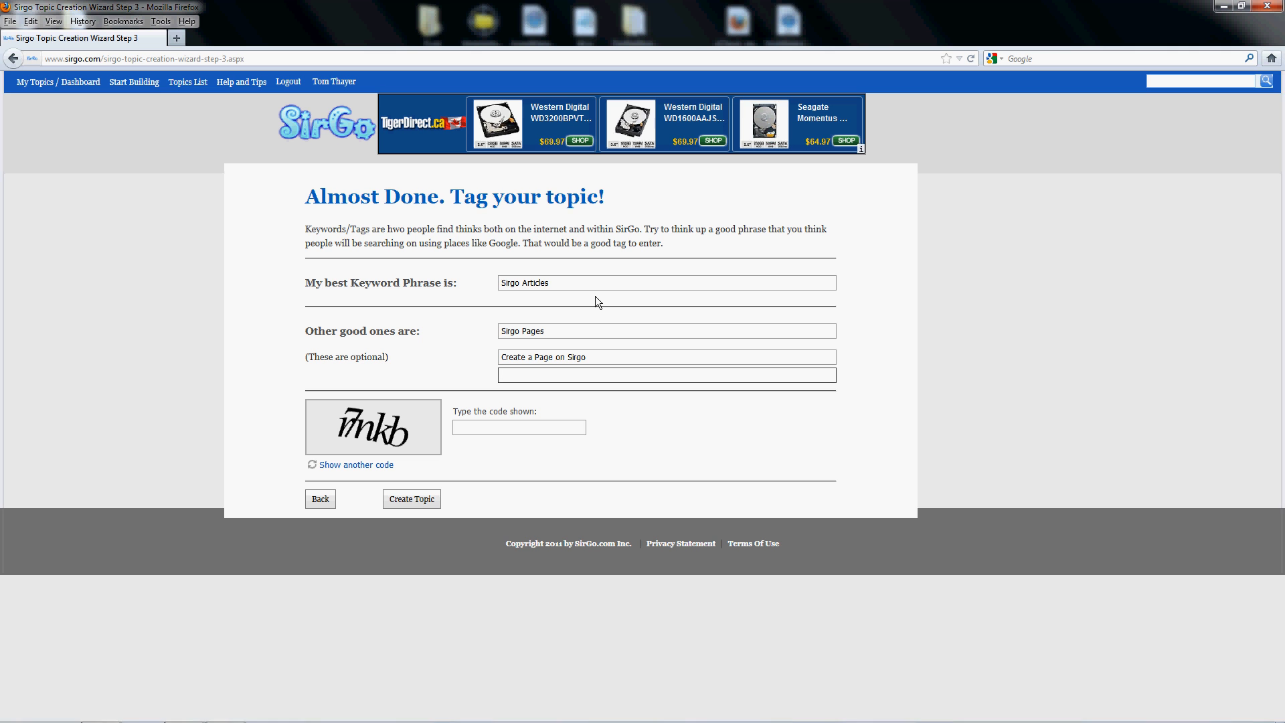
pyautogui.write('How do I create a page on Sirgo')
# - Enter the verification code shown in the image and create the topic
pyautogui.click(548, 424)
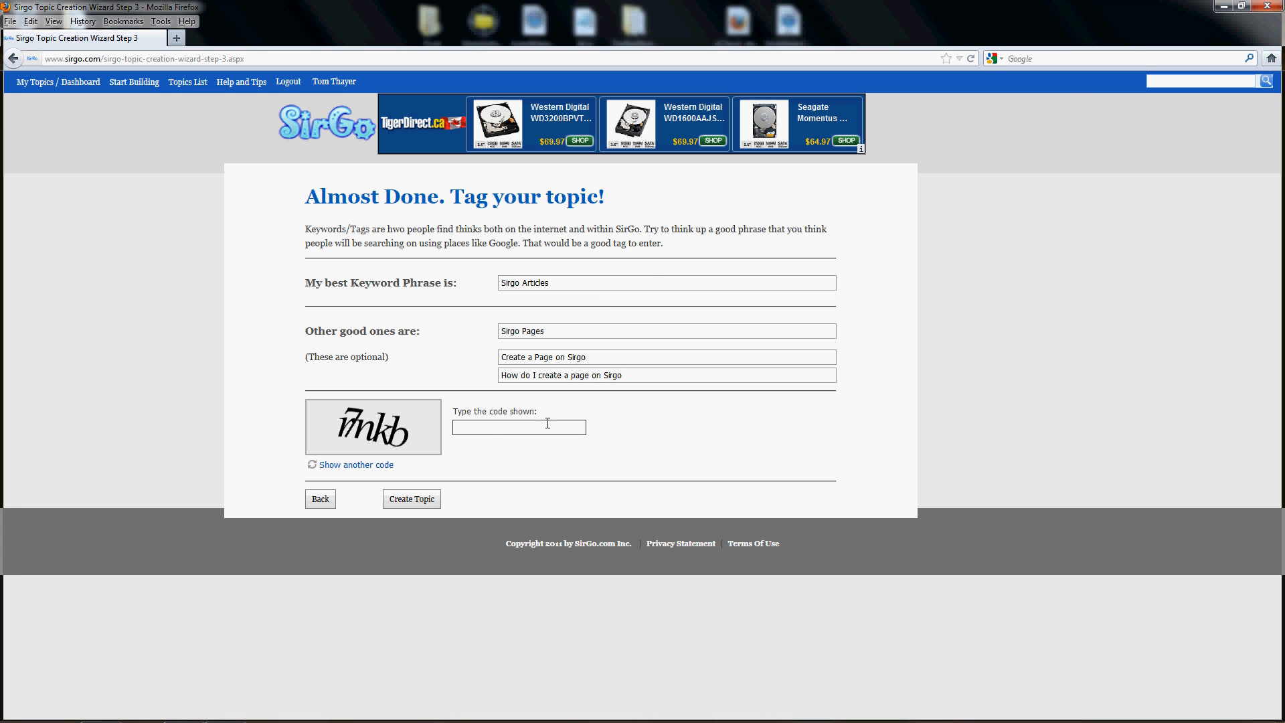
pyautogui.write('r7')
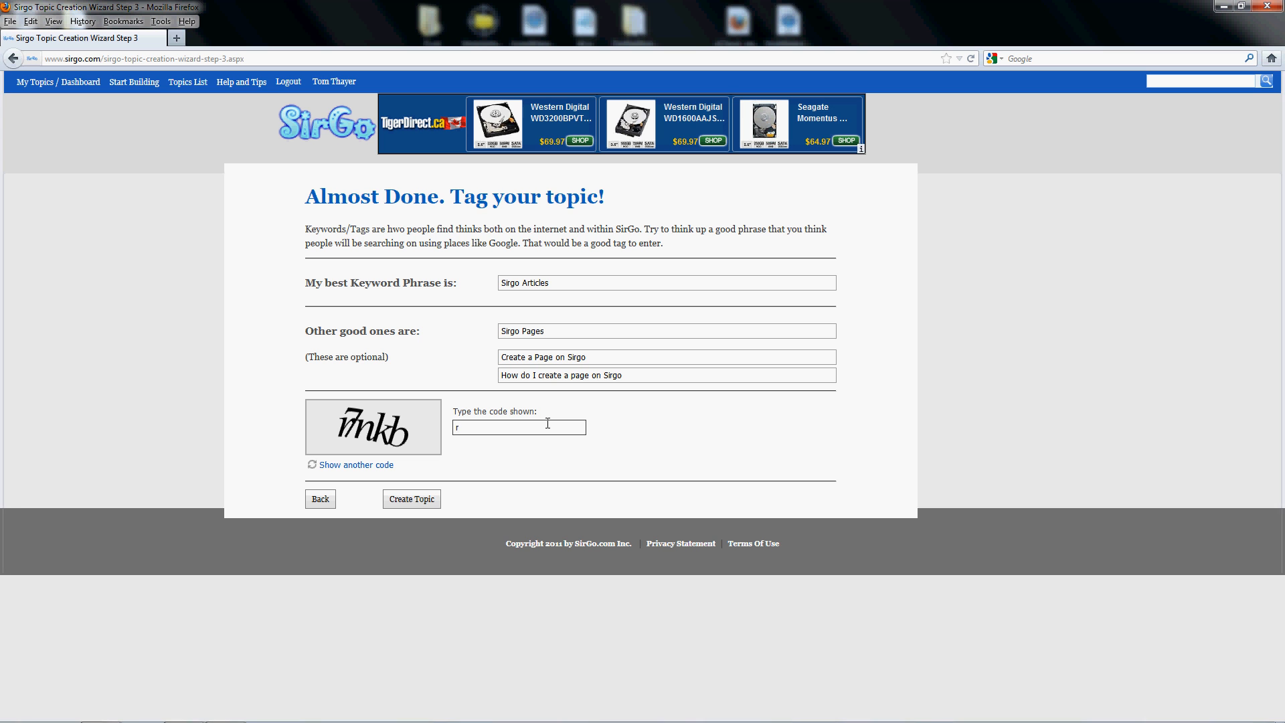
pyautogui.write('nkb')
pyautogui.click(412, 499)
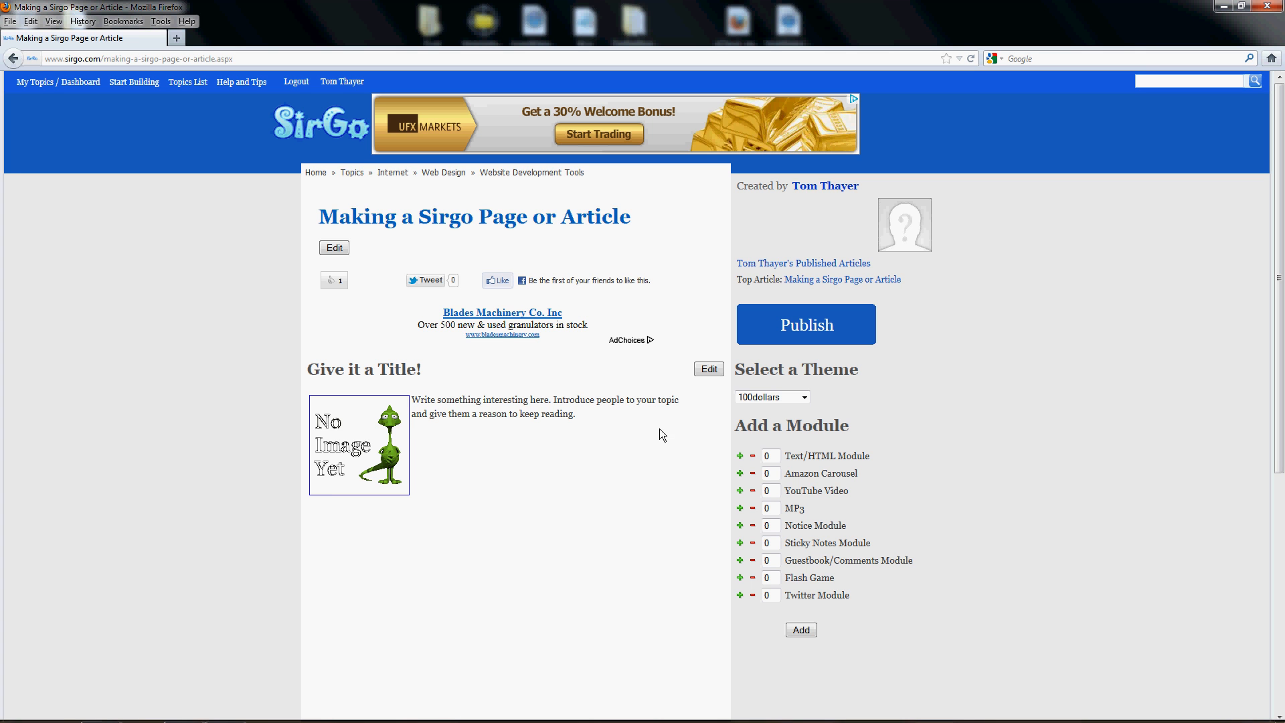
# - Set the topic intro title to "Do you need to know how to create pages on sirgo?" and enlarge the intro editing window
pyautogui.click(710, 369)
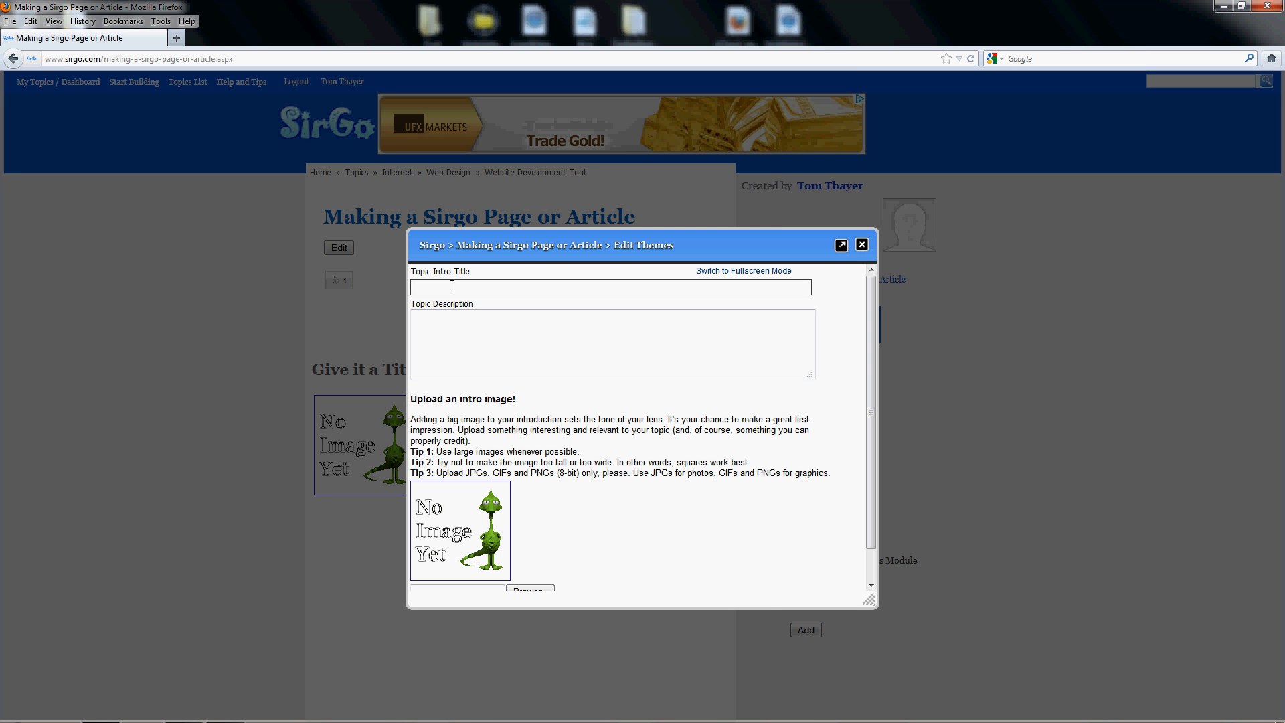
pyautogui.write('Do')
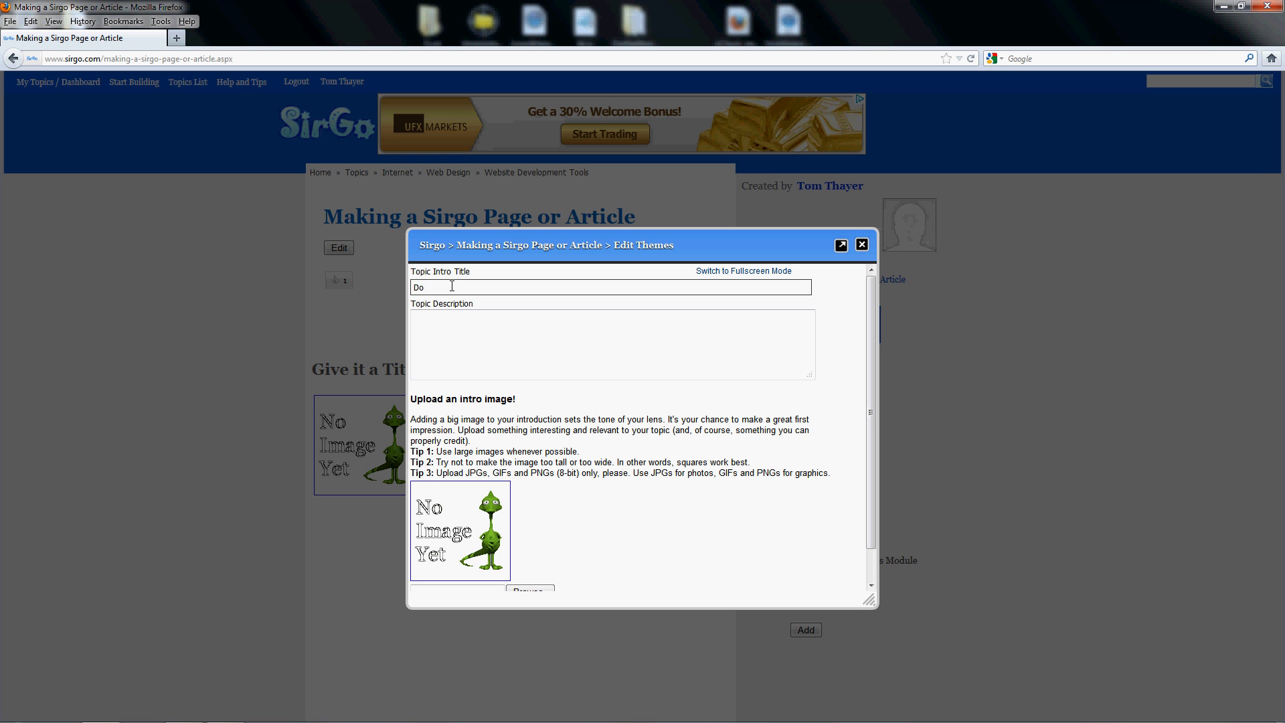
pyautogui.write('you ne')
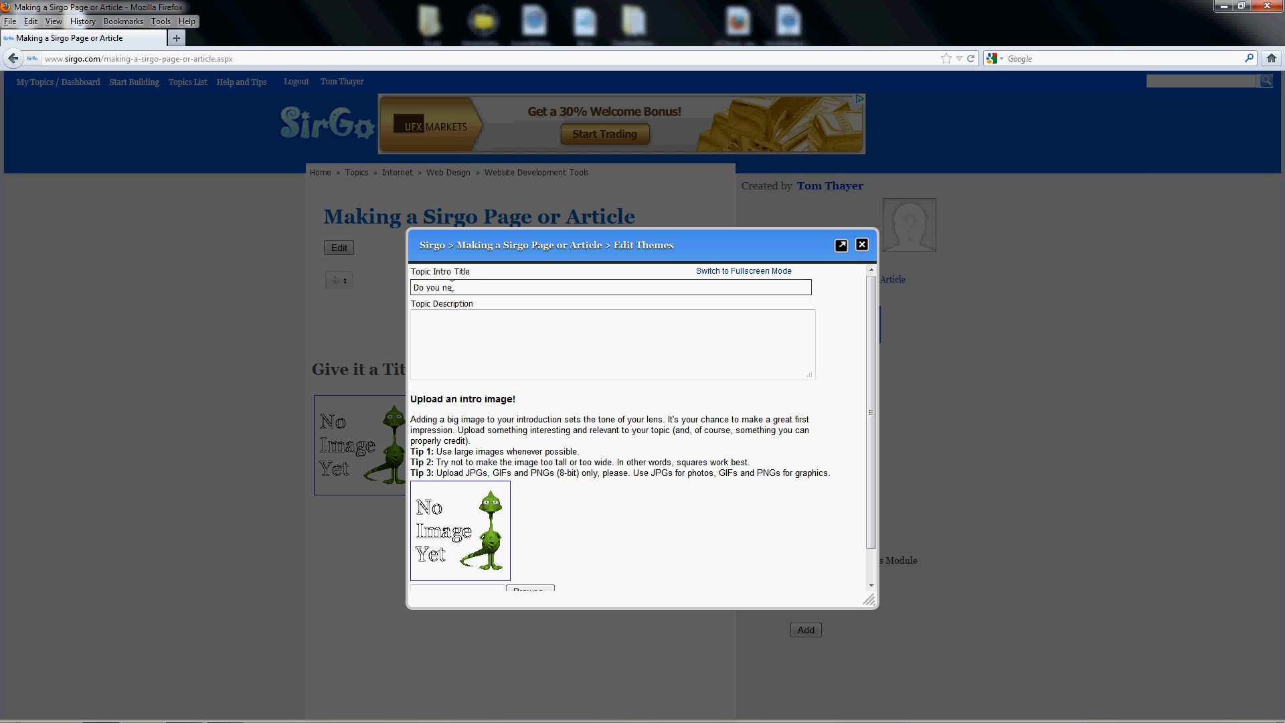
pyautogui.write('ed to know ')
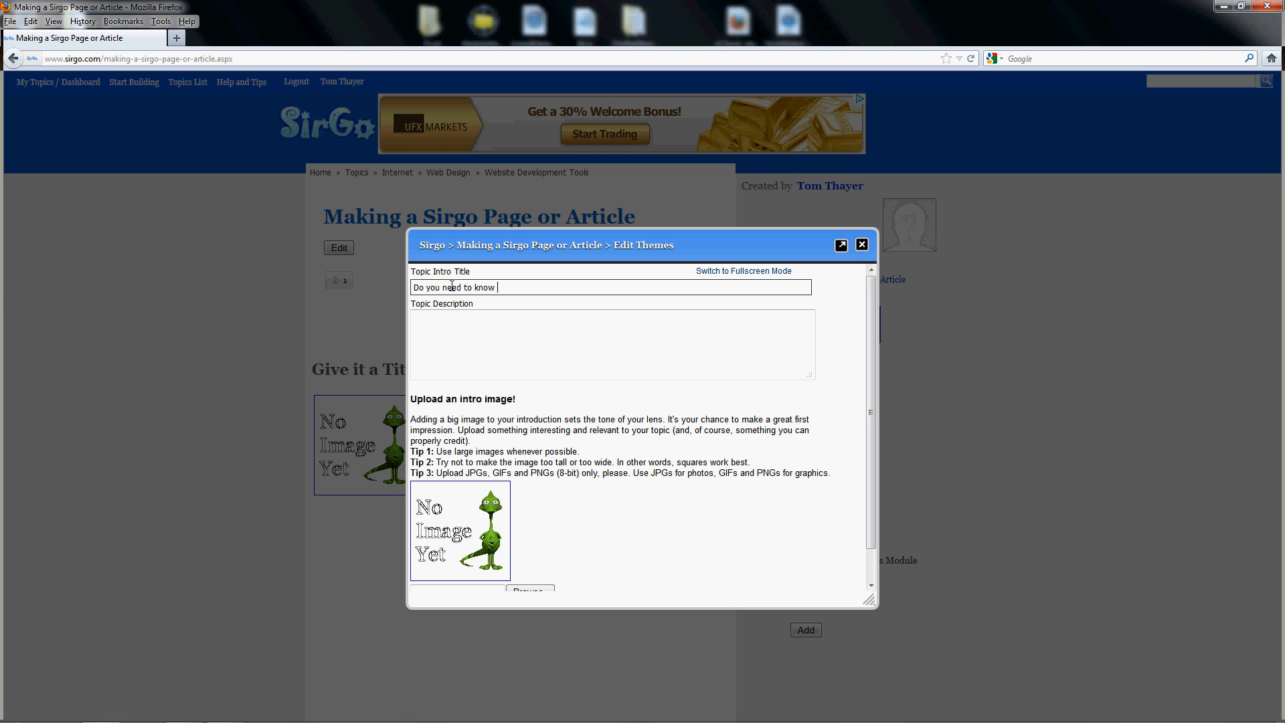
pyautogui.write('how to create ')
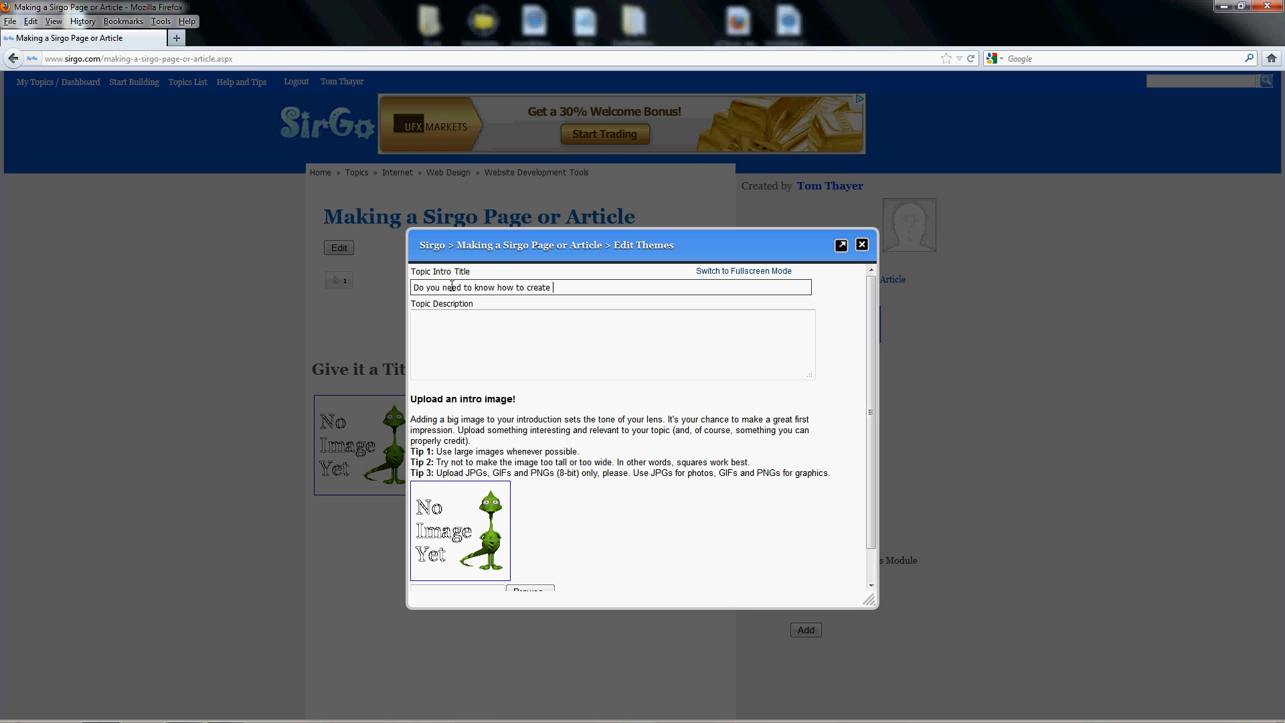
pyautogui.write('pages on sirgo?')
pyautogui.press('Tab')
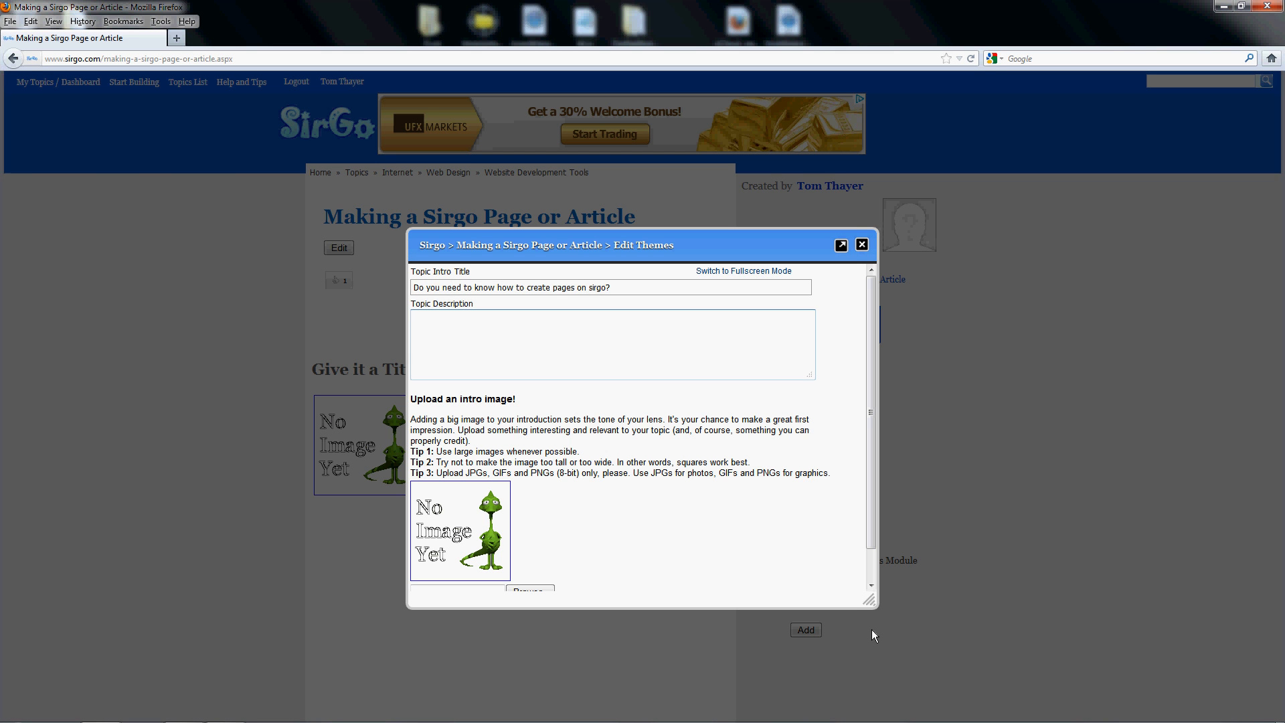
pyautogui.moveTo(869, 600); pyautogui.dragTo(876, 711)
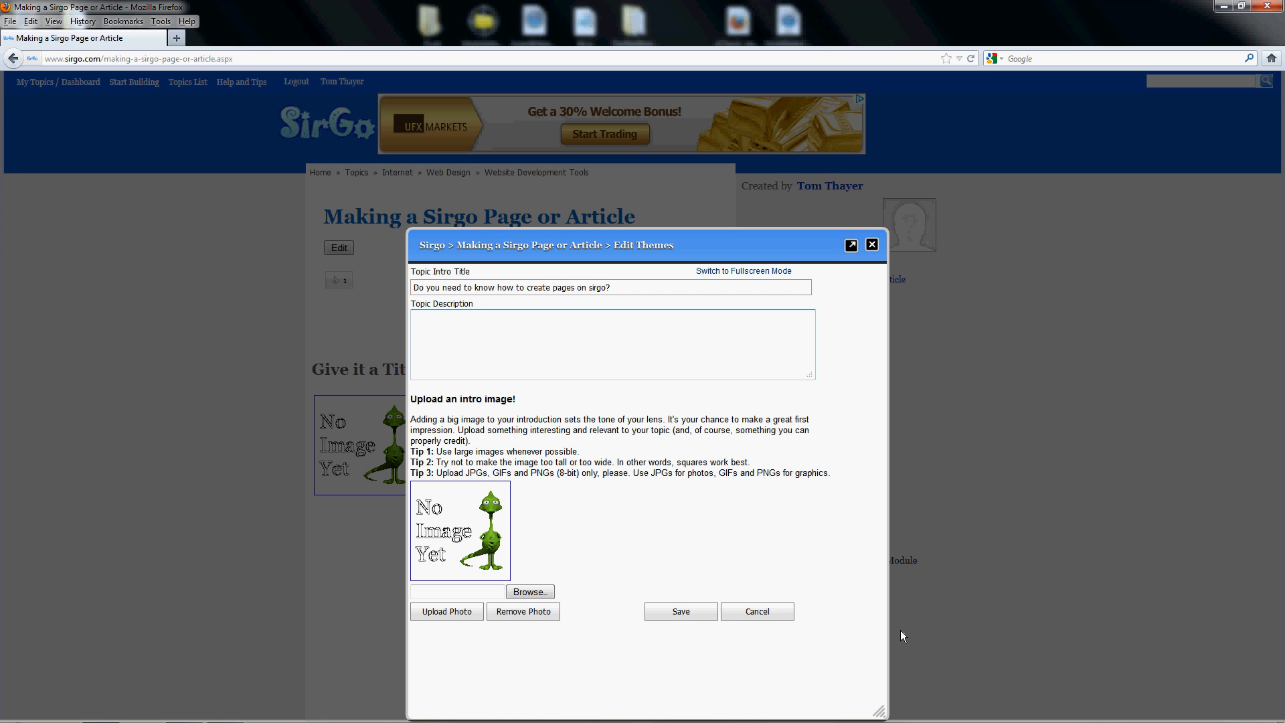
# - Enlarge the topic description box, then move the intro editing window up and extend its height to fit more of the form
pyautogui.moveTo(810, 377); pyautogui.dragTo(806, 612)
pyautogui.moveTo(793, 252); pyautogui.dragTo(772, 139)
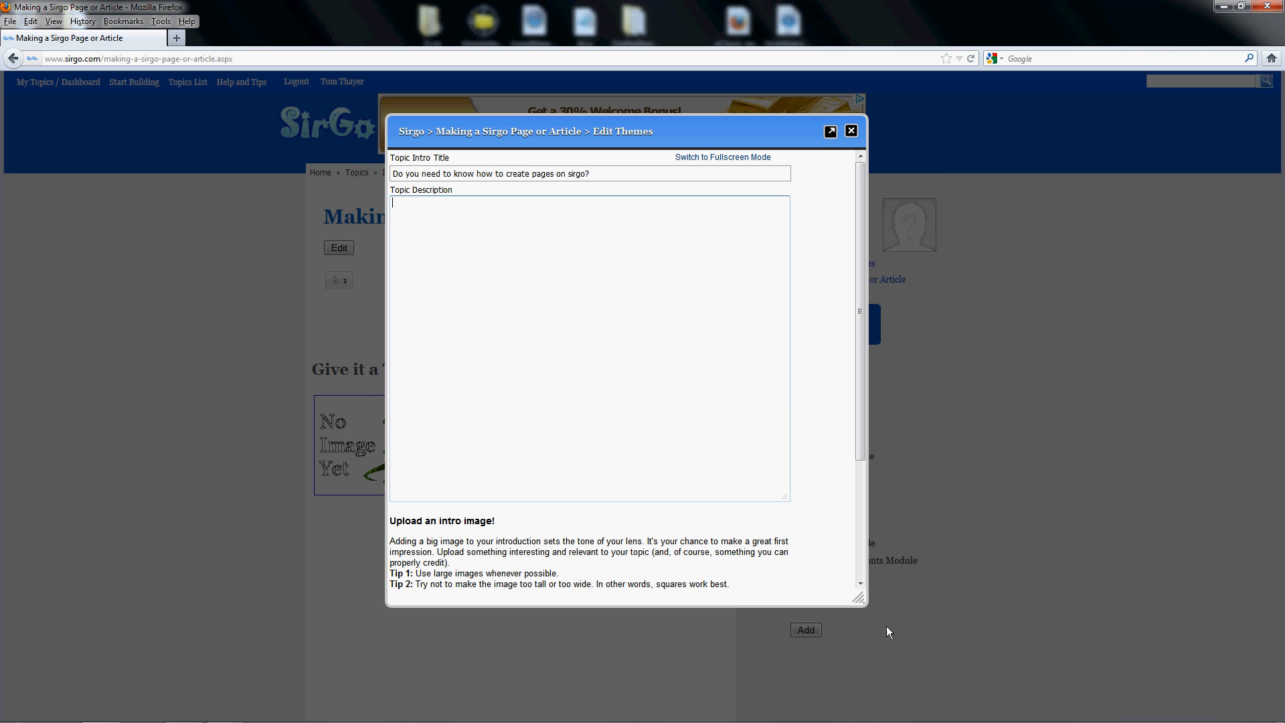
pyautogui.moveTo(860, 600); pyautogui.dragTo(862, 699)
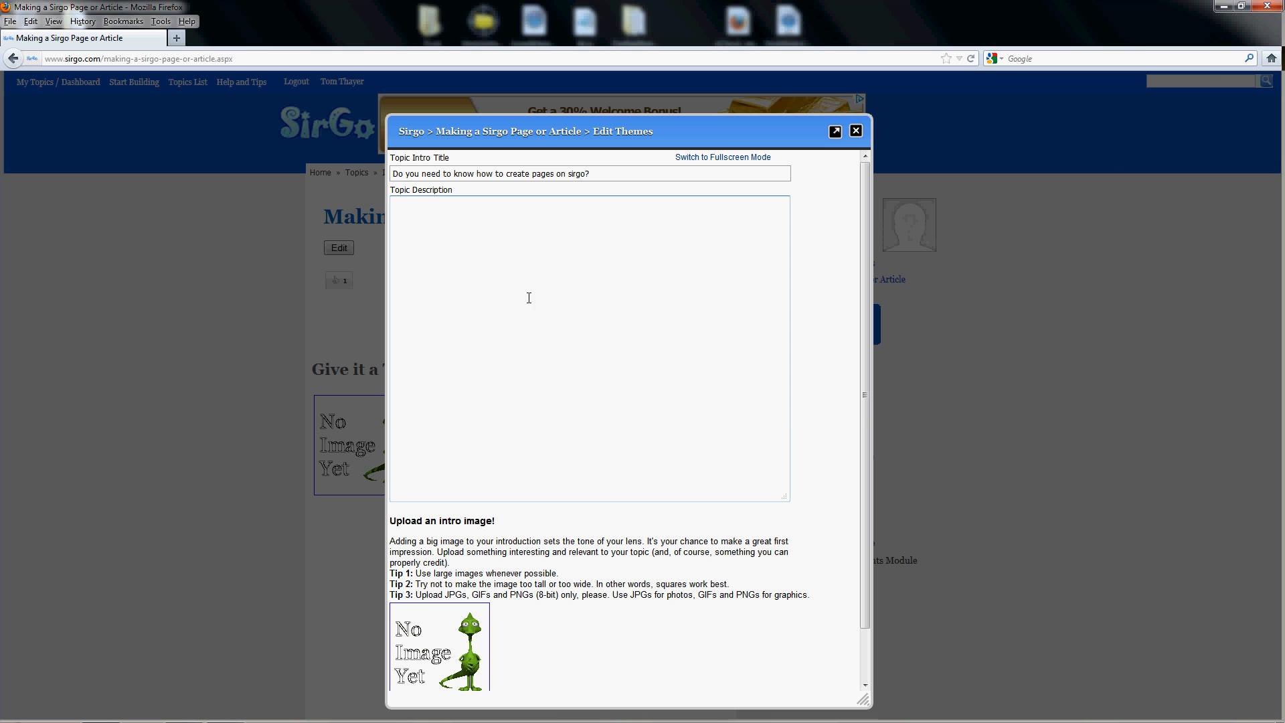
# - Begin the topic description with "Creating pages on SirGo is actually really easy"
pyautogui.click(482, 219)
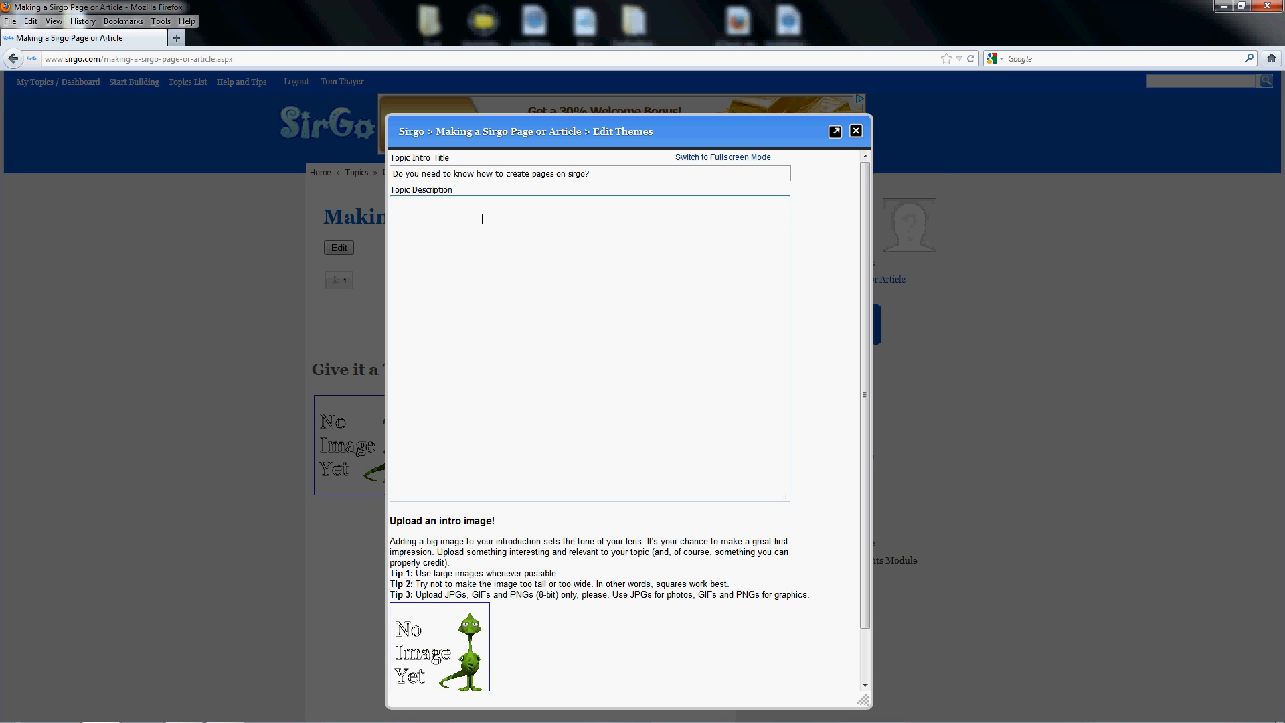
pyautogui.write('Creating o')
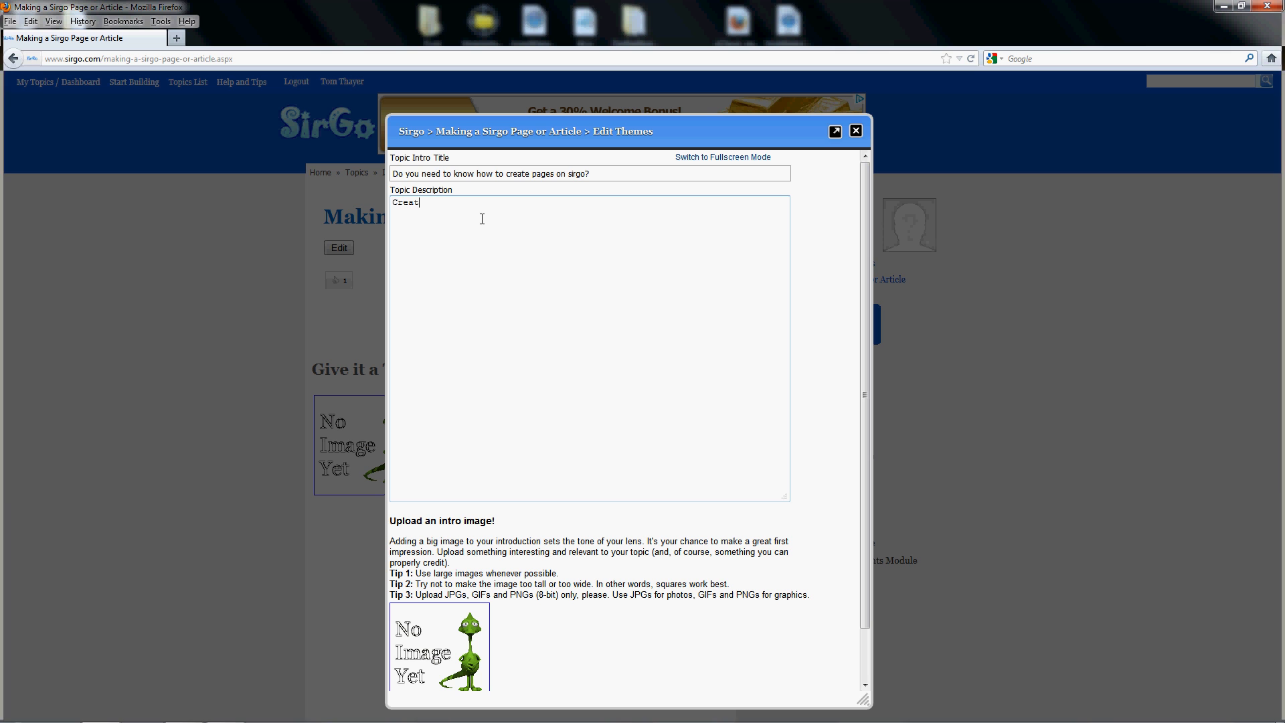
pyautogui.press('BackSpace')
pyautogui.write('pga')
pyautogui.press('BackSpace')
pyautogui.press('BackSpace')
pyautogui.write('ages on')
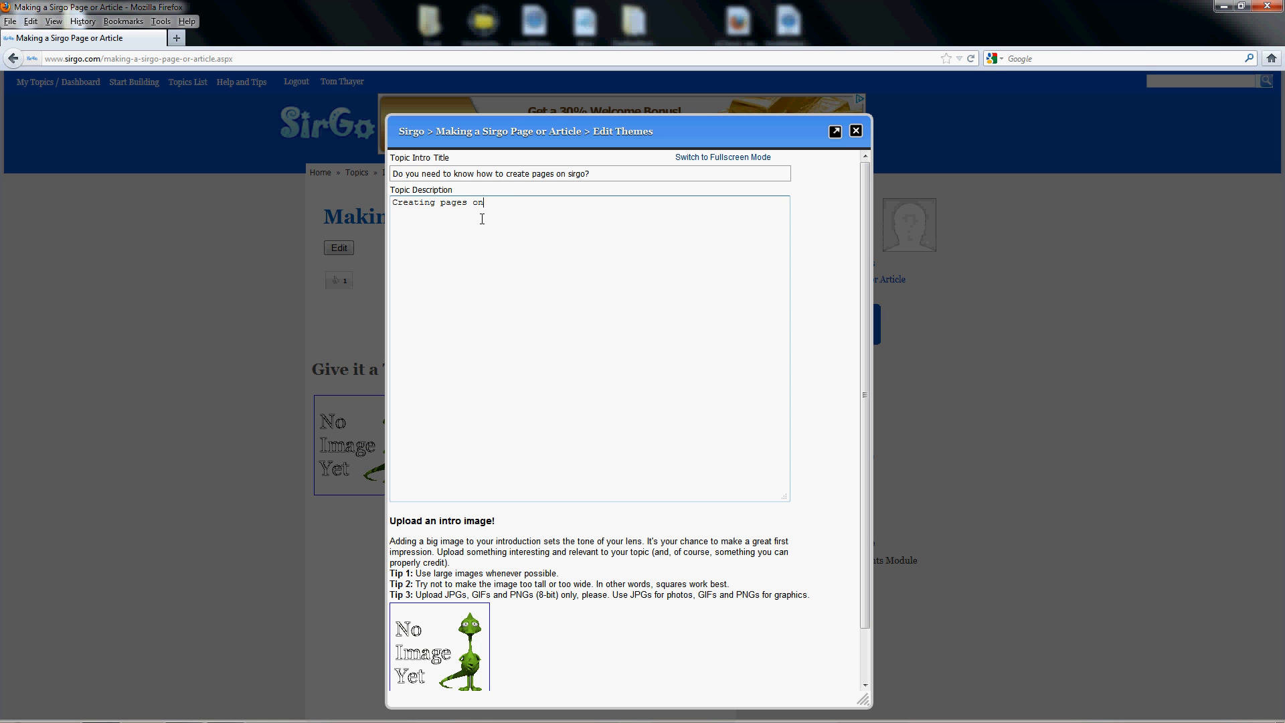
pyautogui.write(' SirGo is acx')
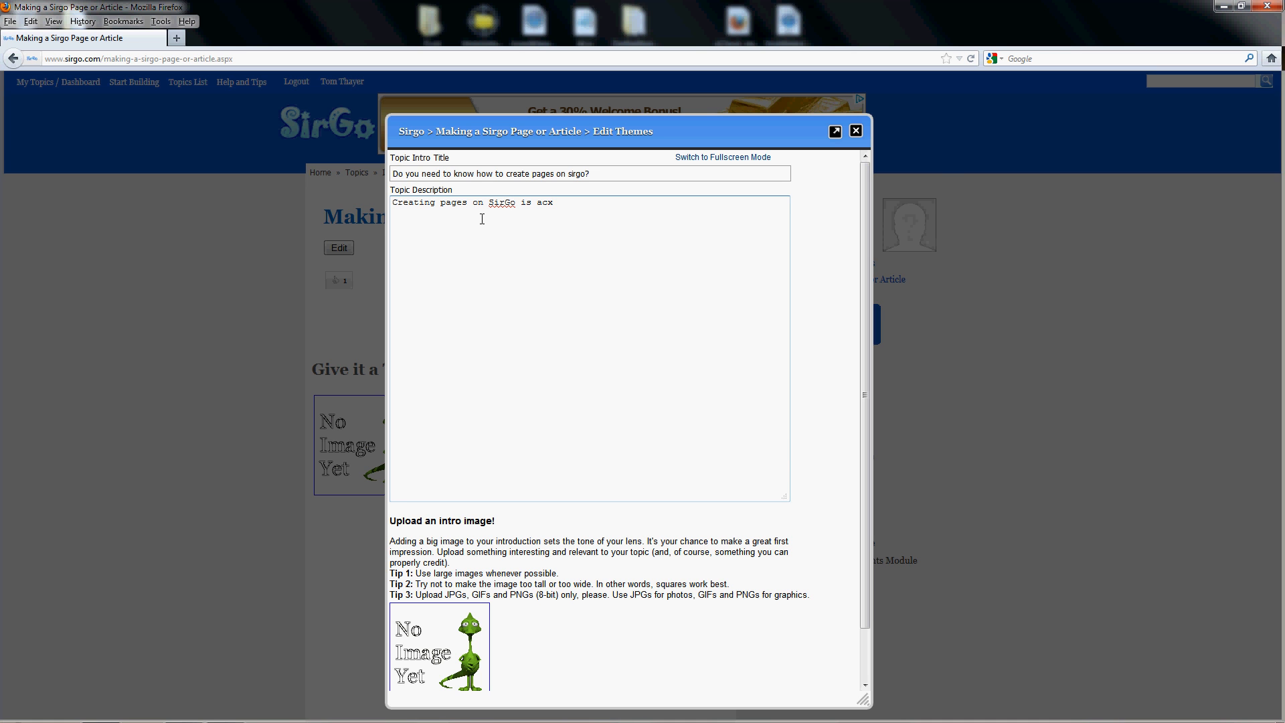
pyautogui.press('BackSpace')
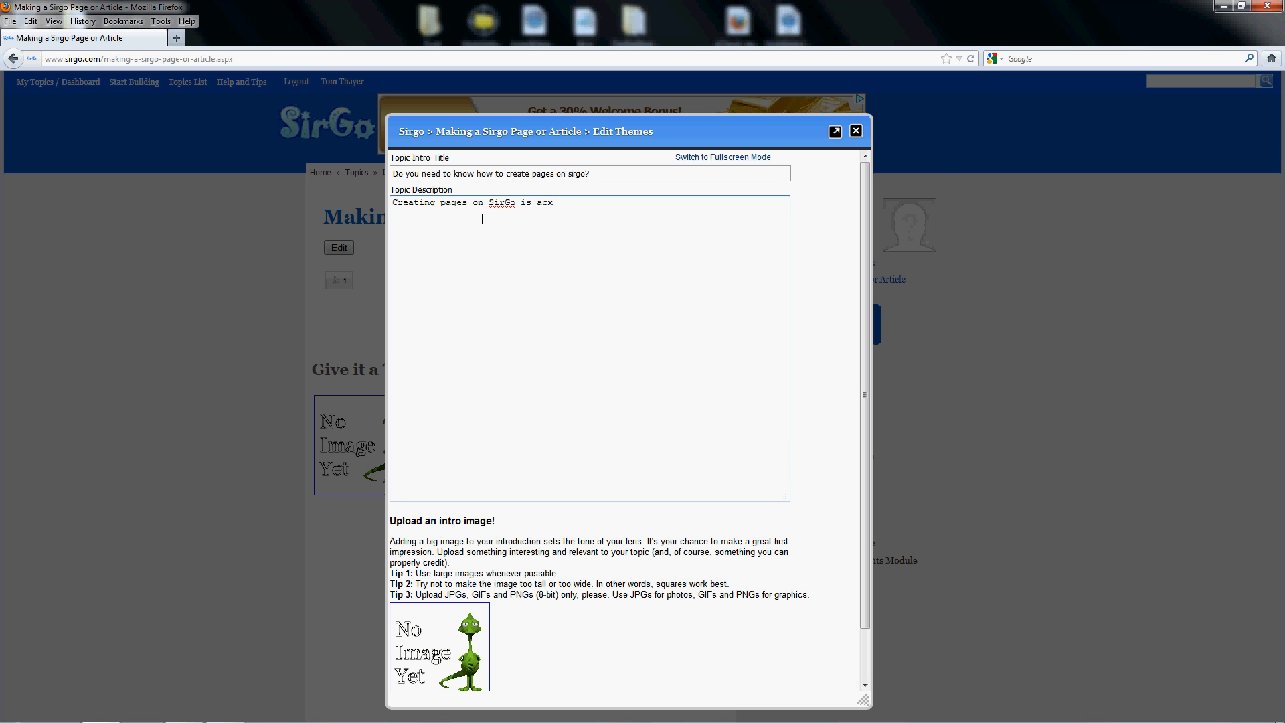
pyautogui.write('tually ')
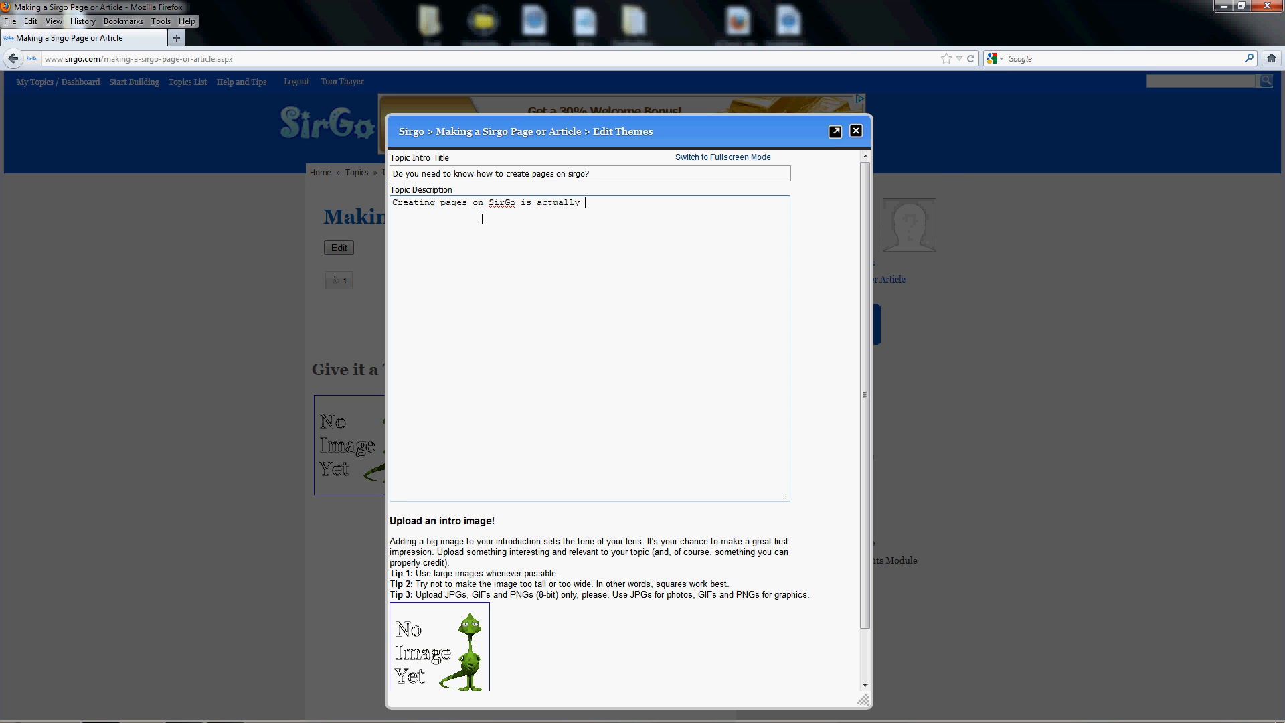
pyautogui.write('really easy')
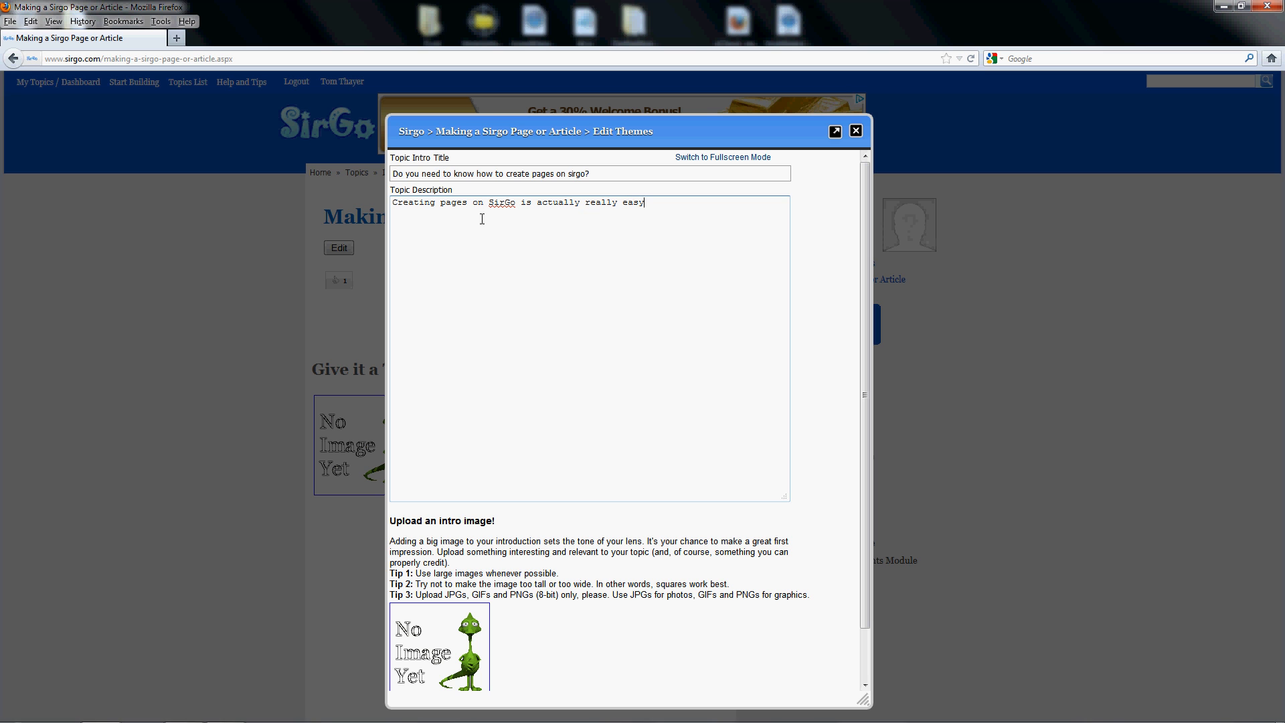
# - Continue the description with "Simply follow the wizard and then edit your topic title module, then add the modules to the screen that you want."
pyautogui.write('.  Sim')
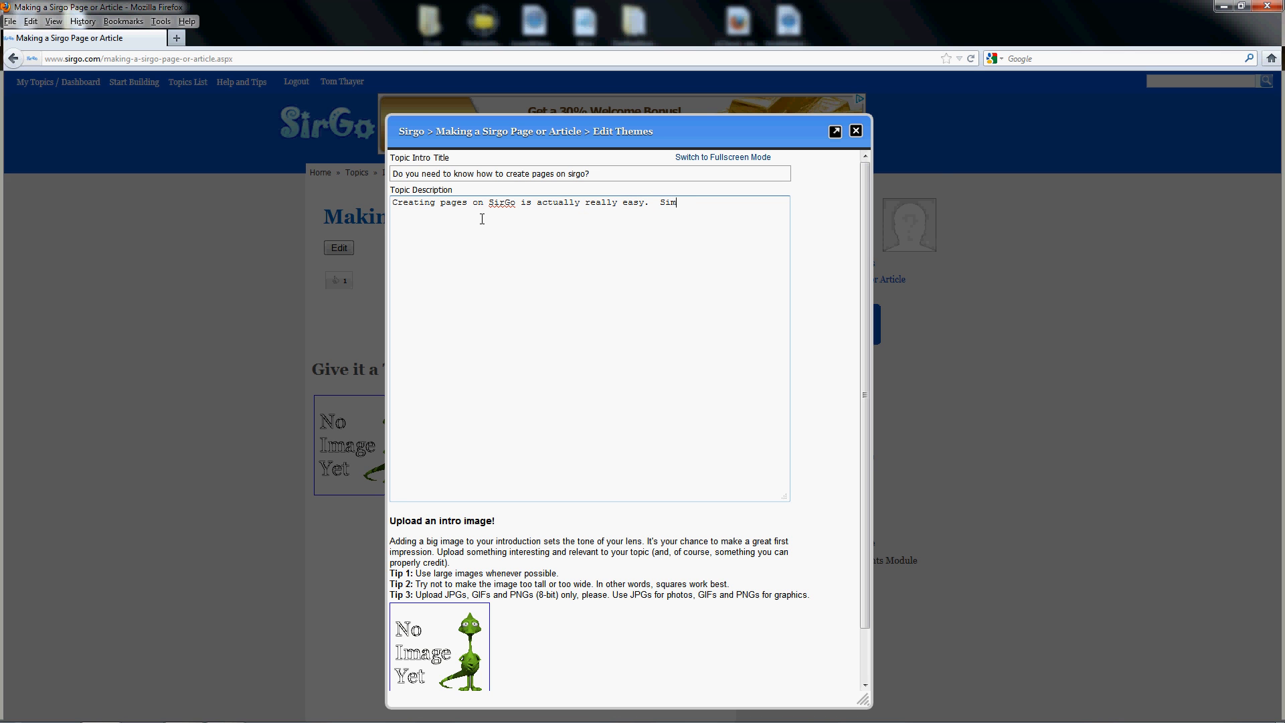
pyautogui.write('ply foll')
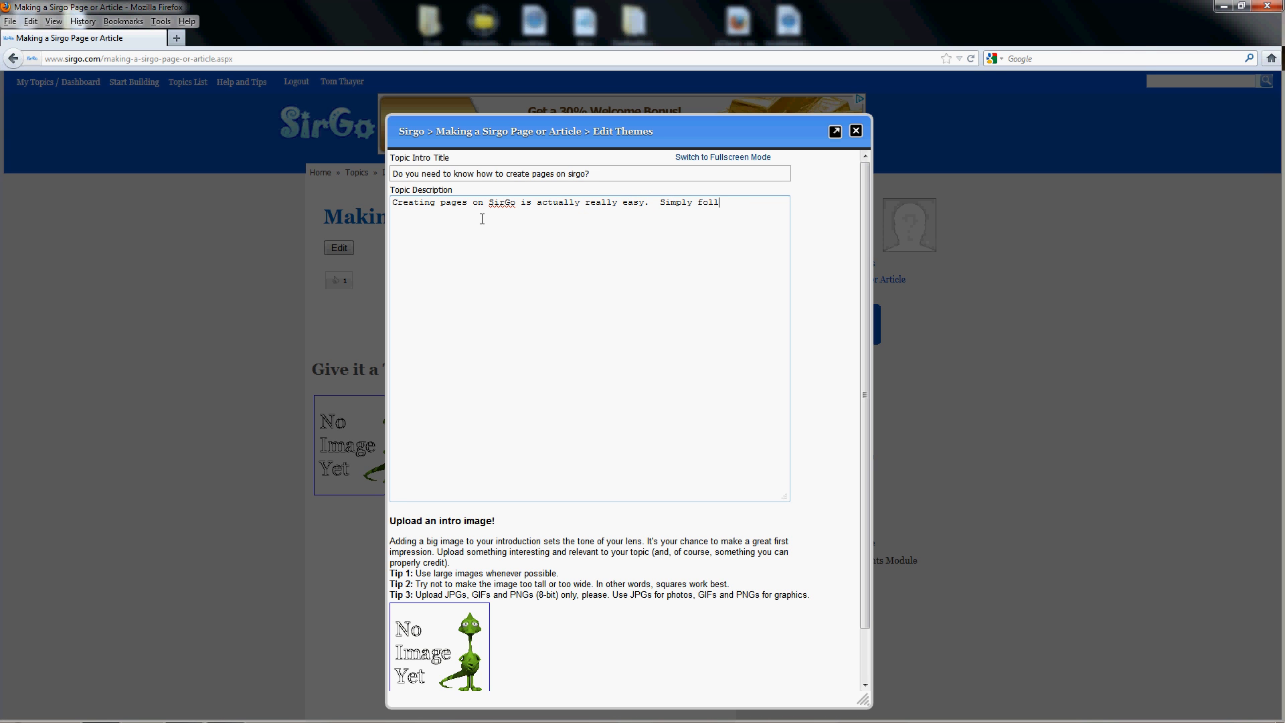
pyautogui.write('ow the wizar')
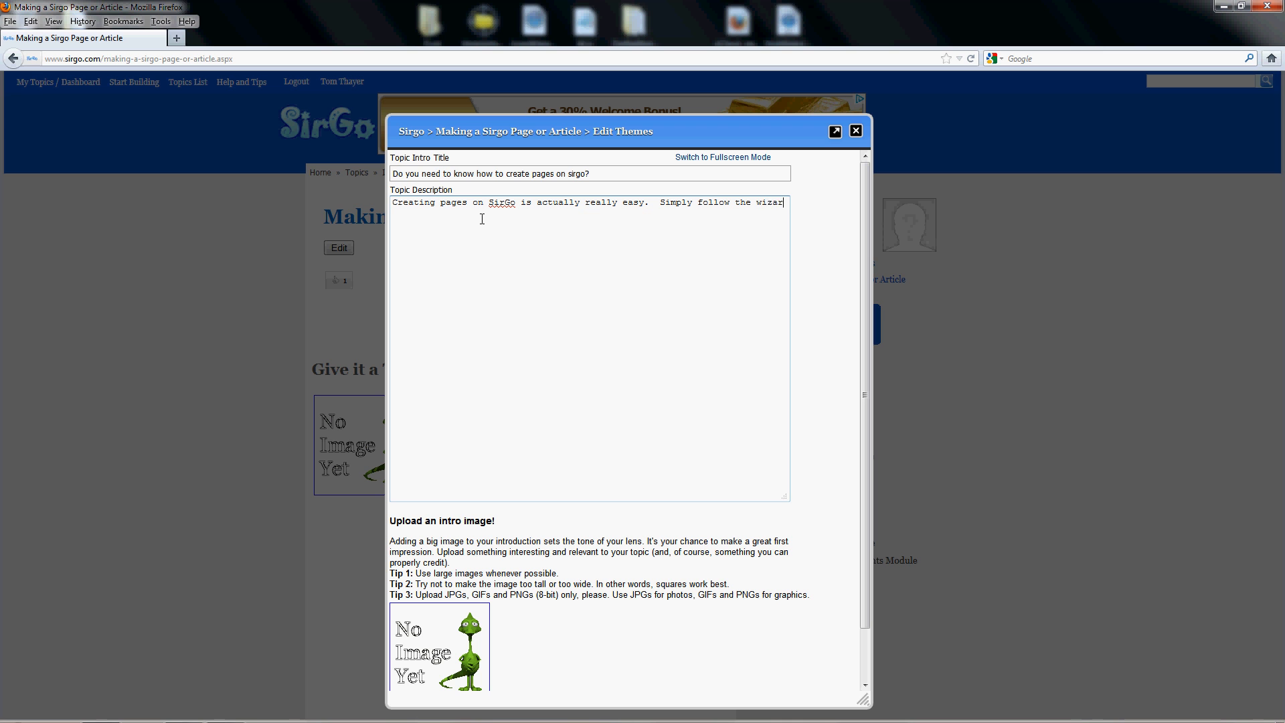
pyautogui.write('d and then ')
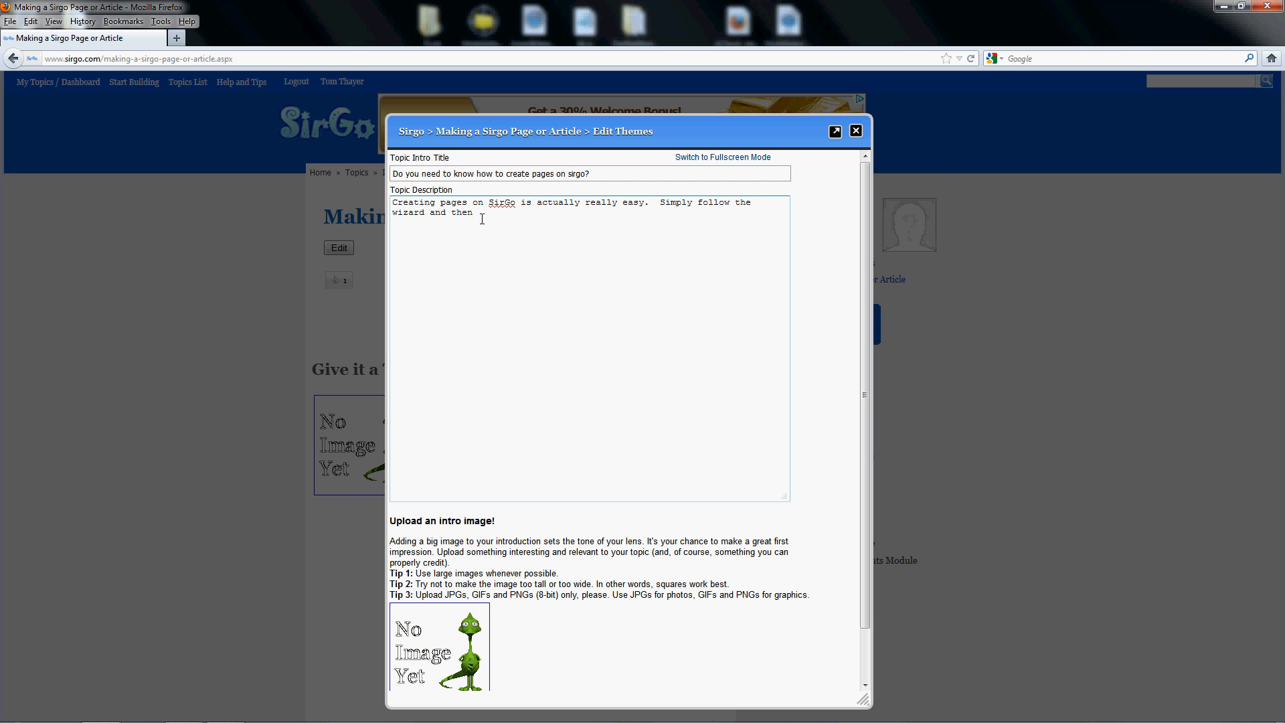
pyautogui.write('edit yo')
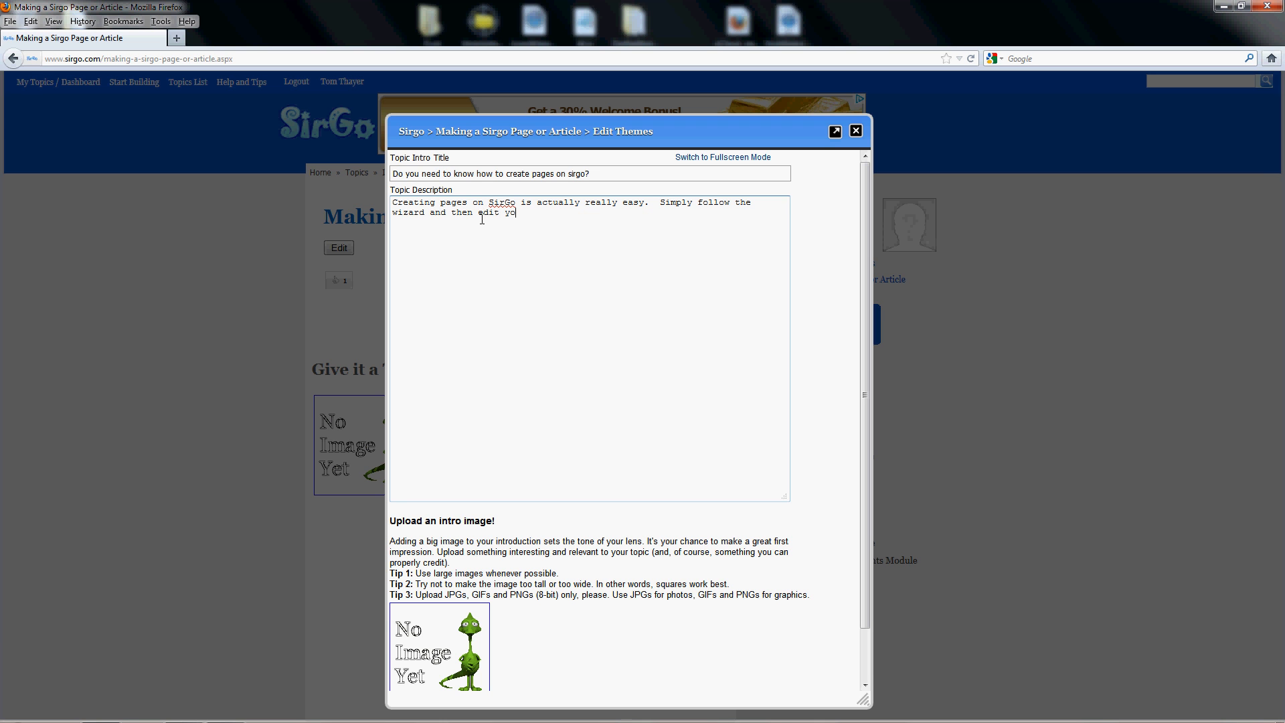
pyautogui.write('ur')
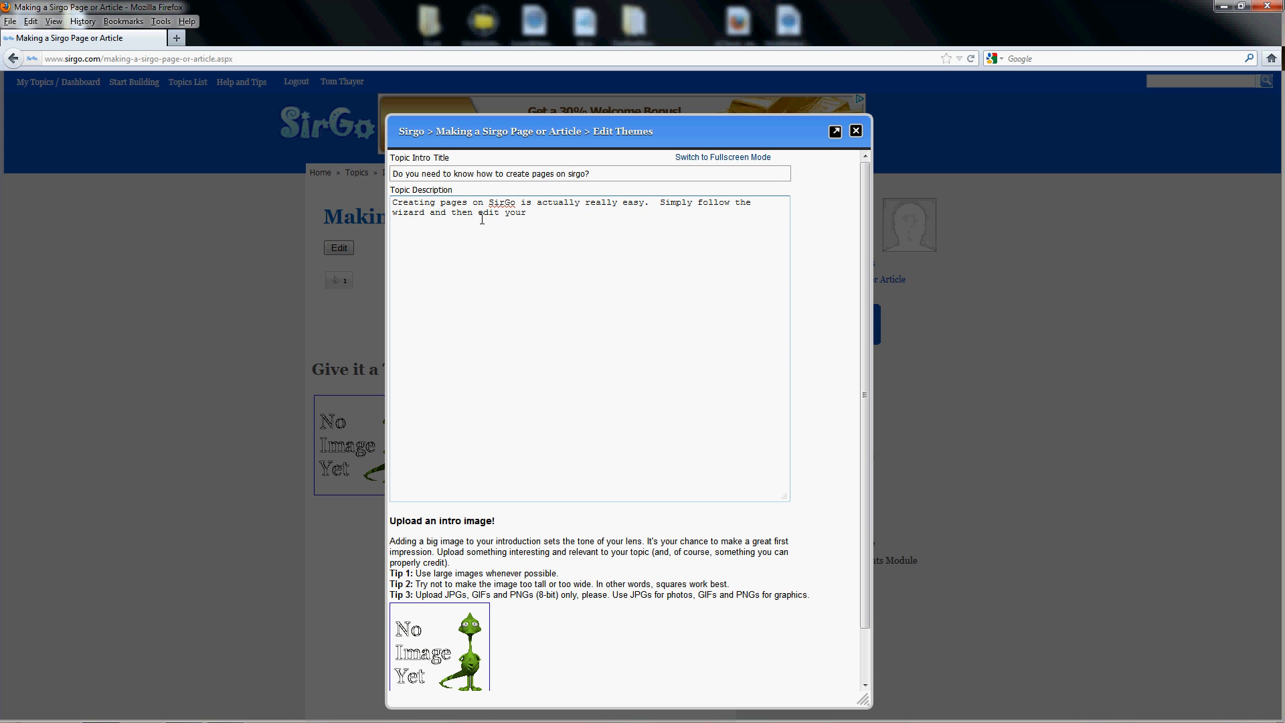
pyautogui.write(' topic title')
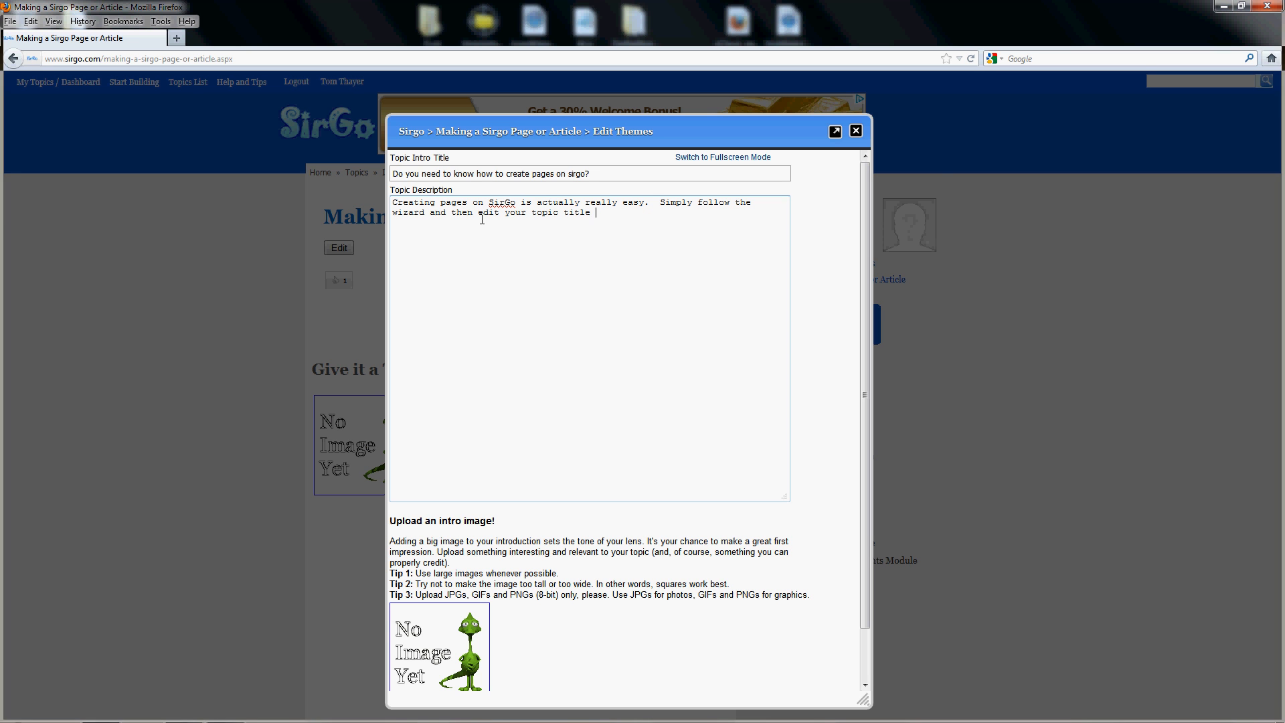
pyautogui.write(' module, then add the modules to the screen that')
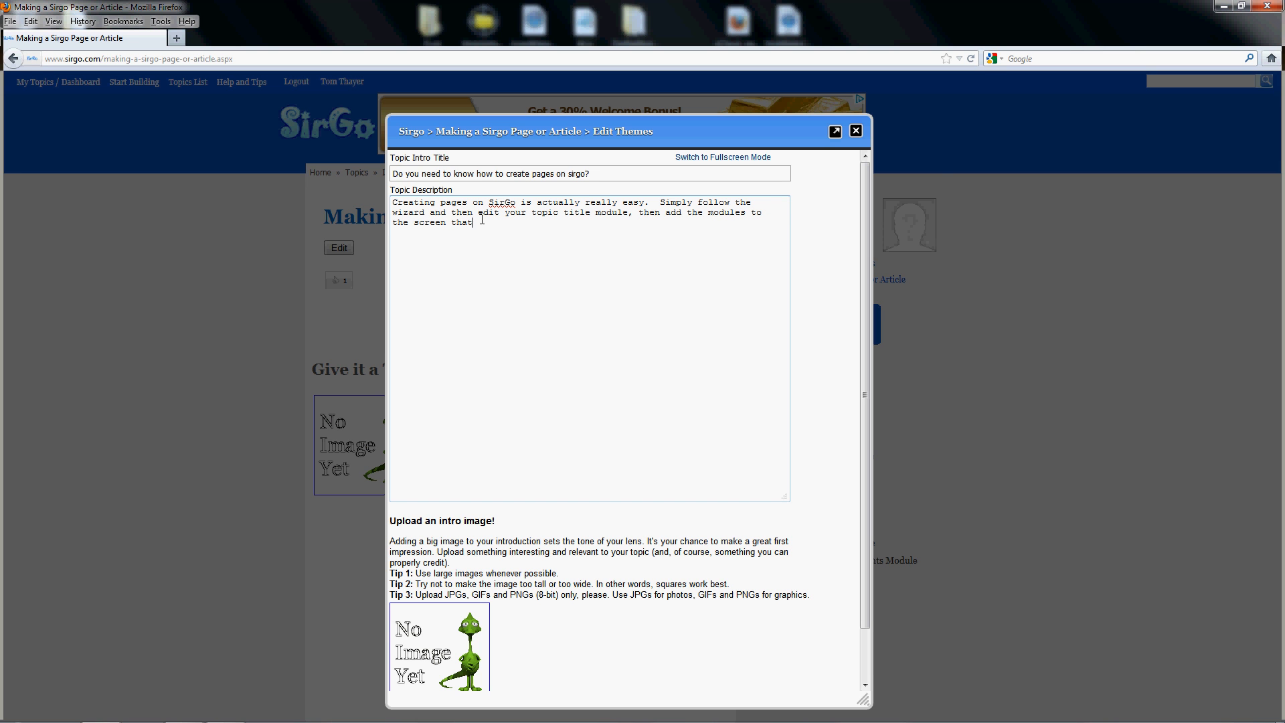
pyautogui.write(' you want')
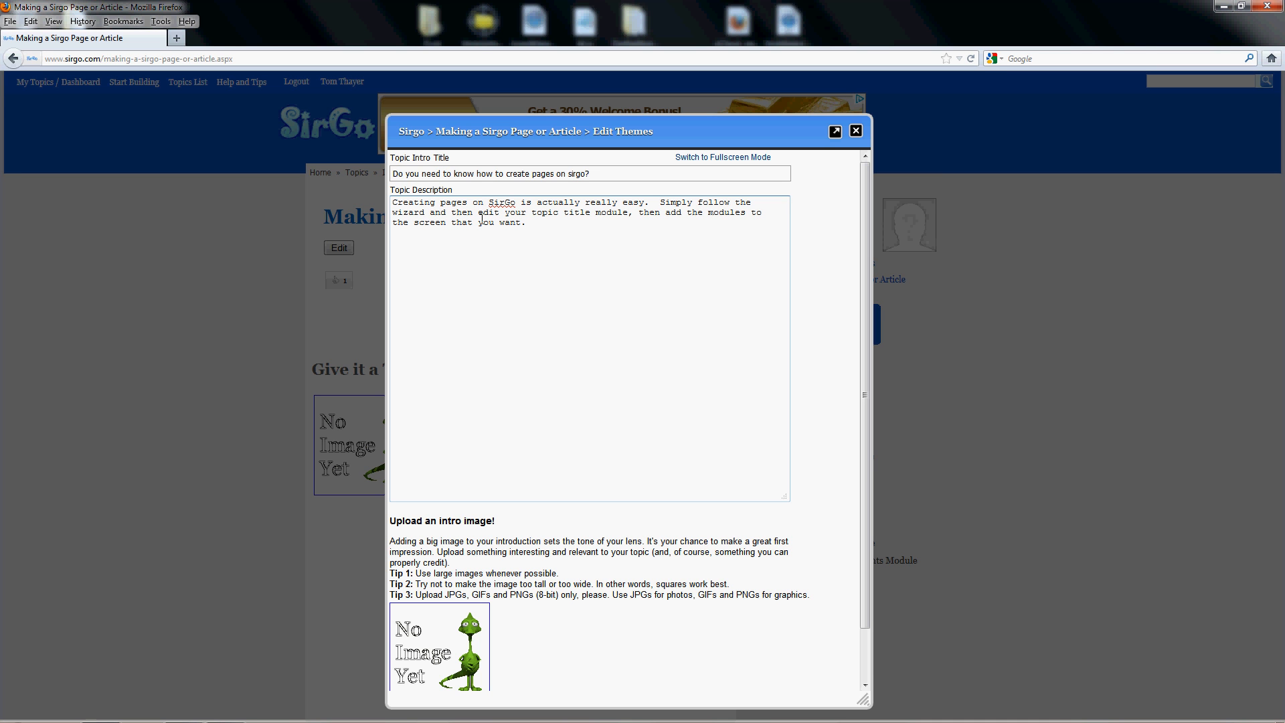
pyautogui.write('.')
# - Add a filler paragraph below a blank line in the description, made of many copies of "other stuff, "
pyautogui.press('Return')
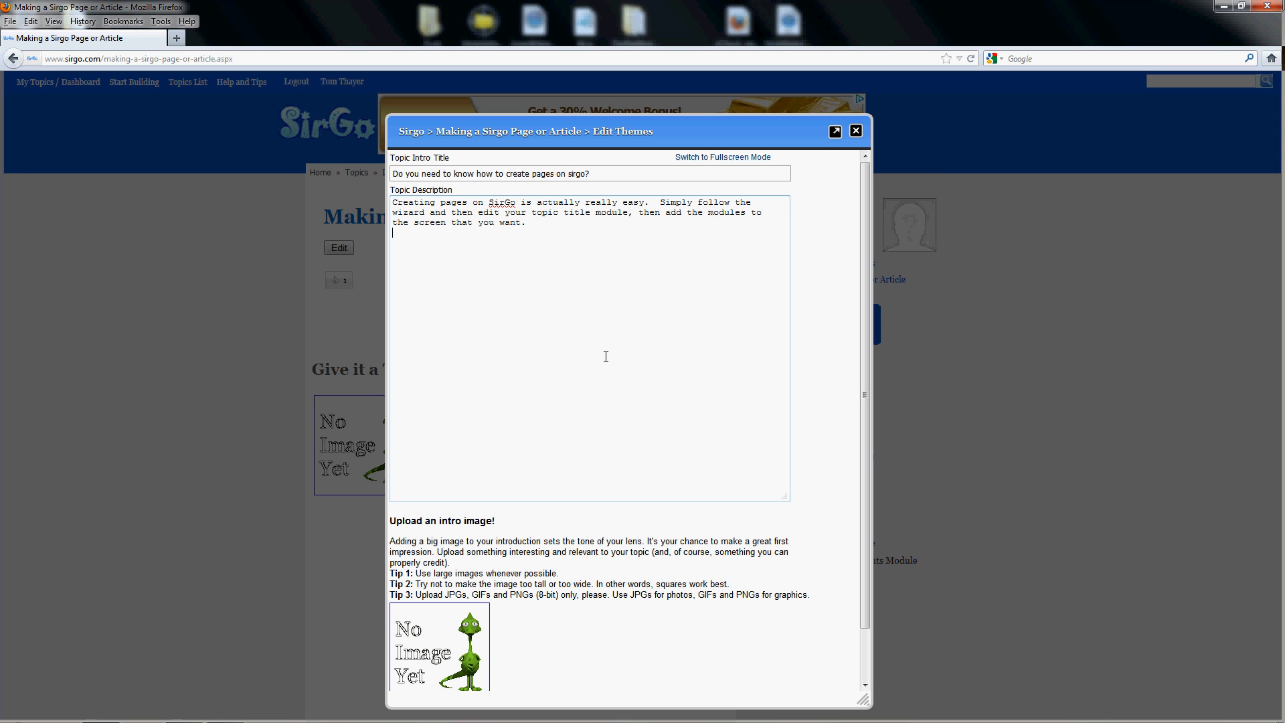
pyautogui.press('Return')
pyautogui.write('ow the wizar')
pyautogui.press('BackSpace')
pyautogui.press('BackSpace')
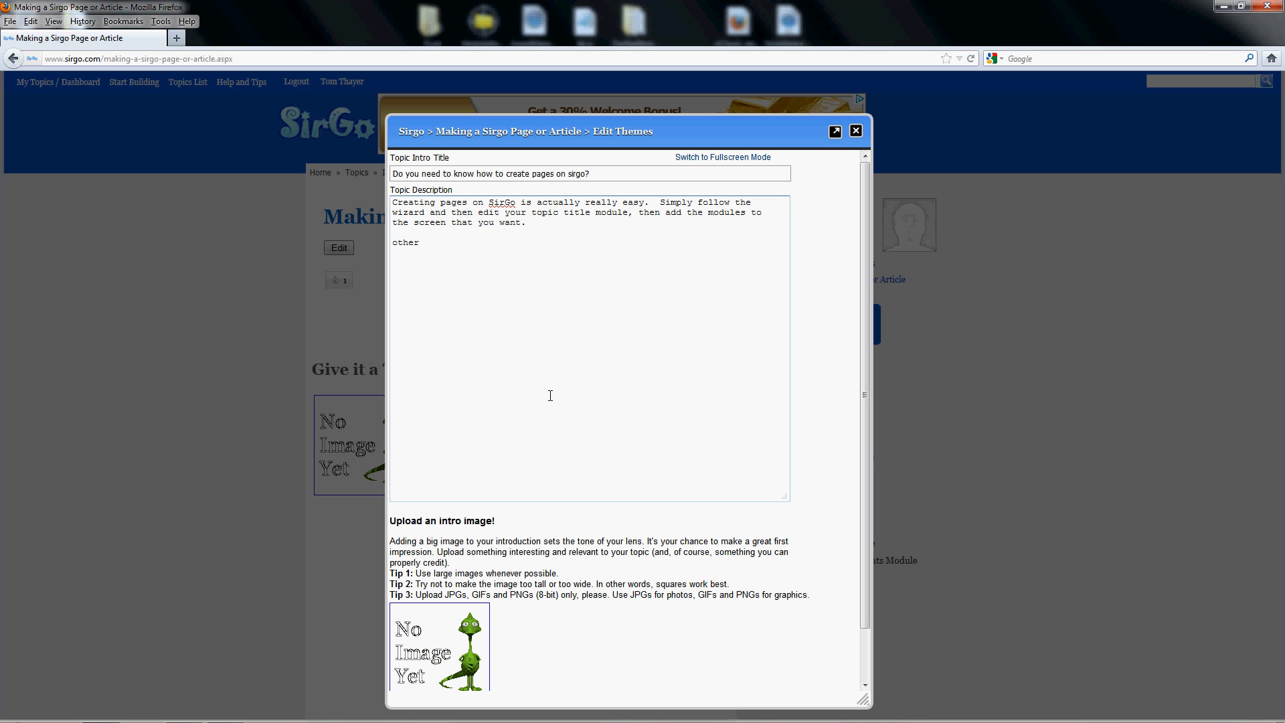
pyautogui.write('stuff')
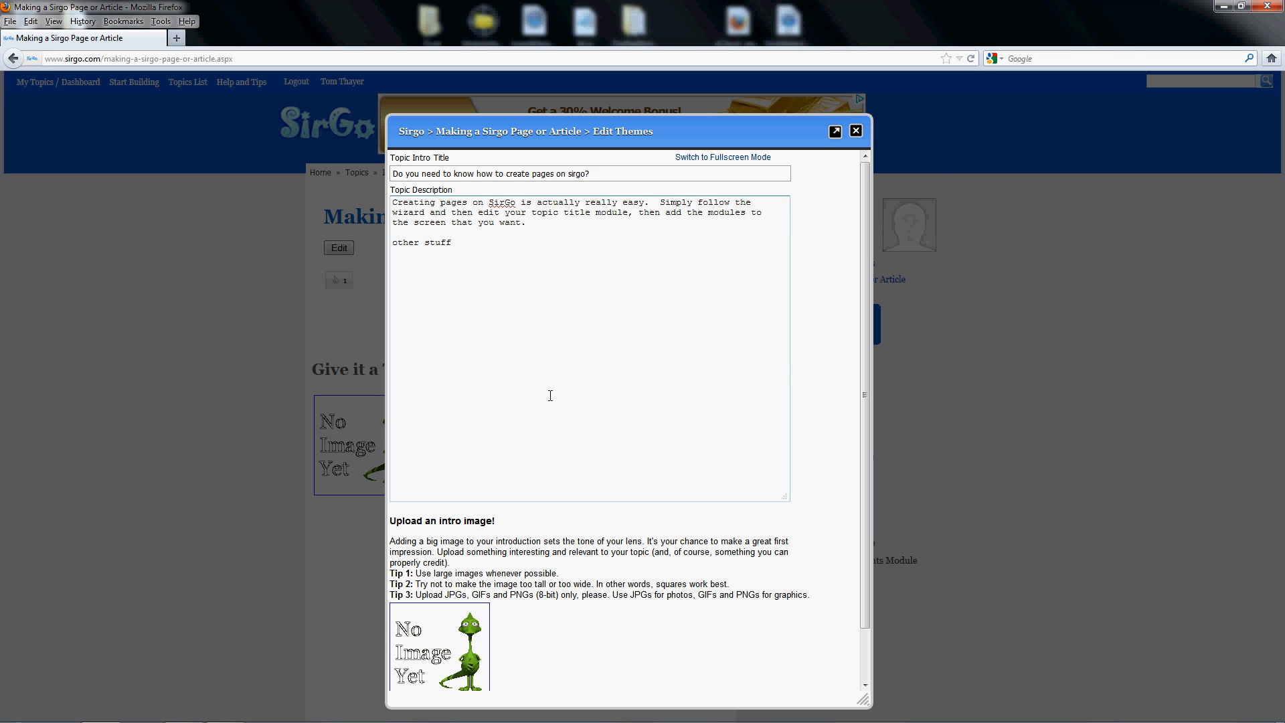
pyautogui.write(',')
pyautogui.hotkey('shift', 'Home')
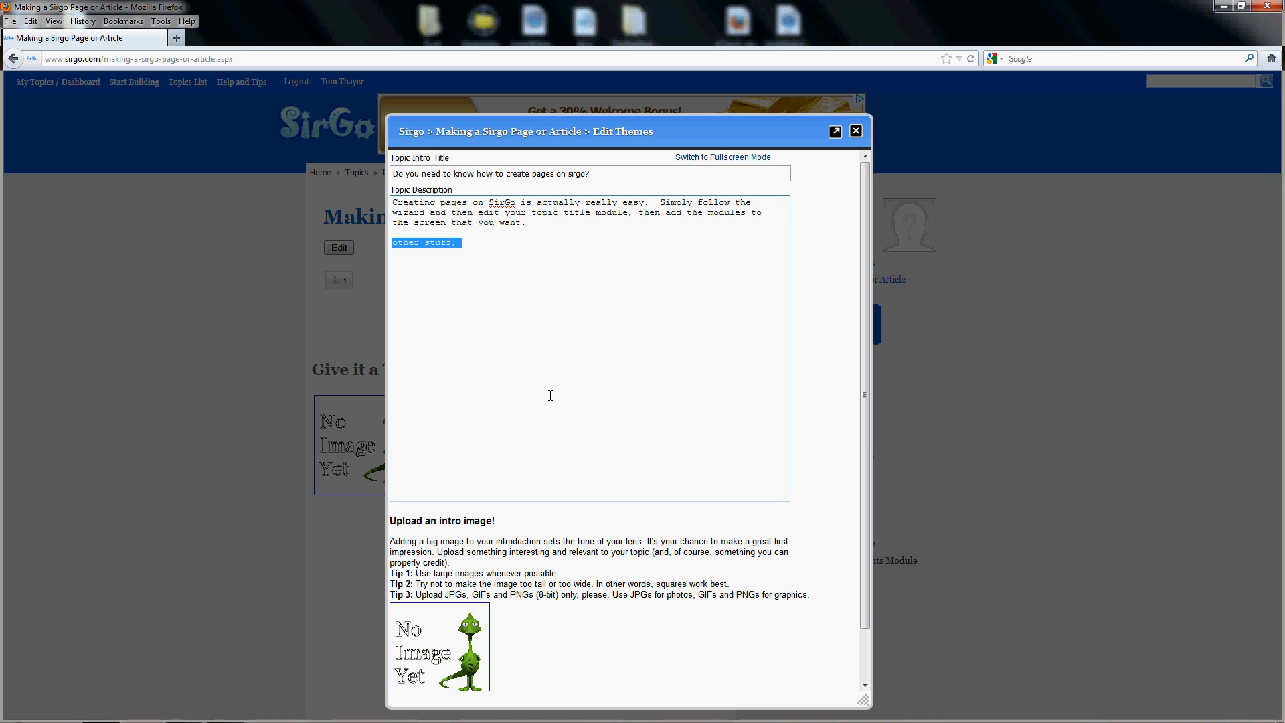
pyautogui.hotkey('ctrl', 'c')
pyautogui.hotkey('ctrl', 'v')
pyautogui.hotkey('ctrl', 'v')
pyautogui.hotkey('ctrl', 'v')
pyautogui.hotkey('ctrl', 'v')
pyautogui.hotkey('ctrl', 'v')
pyautogui.hotkey('ctrl', 'v')
pyautogui.hotkey('ctrl', 'v')
pyautogui.hotkey('ctrl', 'v')
pyautogui.hotkey('ctrl', 'v')
pyautogui.hotkey('ctrl', 'v')
pyautogui.hotkey('ctrl', 'v')
pyautogui.hotkey('ctrl', 'v')
pyautogui.hotkey('ctrl', 'v')
pyautogui.hotkey('ctrl', 'v')
pyautogui.hotkey('ctrl', 'v')
pyautogui.hotkey('ctrl', 'v')
pyautogui.hotkey('ctrl', 'v')
pyautogui.hotkey('ctrl', 'v')
pyautogui.hotkey('ctrl', 'v')
pyautogui.hotkey('ctrl', 'v')
pyautogui.hotkey('ctrl', 'v')
pyautogui.hotkey('ctrl', 'v')
pyautogui.hotkey('ctrl', 'v')
pyautogui.hotkey('ctrl', 'v')
pyautogui.hotkey('ctrl', 'v')
pyautogui.hotkey('ctrl', 'v')
pyautogui.hotkey('ctrl', 'v')
pyautogui.hotkey('ctrl', 'v')
pyautogui.hotkey('ctrl', 'v')
pyautogui.hotkey('ctrl', 'v')
pyautogui.hotkey('ctrl', 'v')
pyautogui.hotkey('ctrl', 'v')
pyautogui.hotkey('ctrl', 'v')
pyautogui.hotkey('ctrl', 'v')
pyautogui.hotkey('ctrl', 'v')
pyautogui.hotkey('ctrl', 'v')
pyautogui.hotkey('ctrl', 'v')
pyautogui.hotkey('ctrl', 'v')
pyautogui.hotkey('ctrl', 'v')
pyautogui.hotkey('ctrl', 'v')
pyautogui.hotkey('ctrl', 'v')
pyautogui.hotkey('ctrl', 'v')
pyautogui.hotkey('ctrl', 'v')
pyautogui.hotkey('ctrl', 'v')
pyautogui.hotkey('ctrl', 'v')
pyautogui.hotkey('ctrl', 'v')
pyautogui.hotkey('ctrl', 'v')
pyautogui.hotkey('ctrl', 'v')
pyautogui.hotkey('ctrl', 'v')
pyautogui.hotkey('ctrl', 'v')
pyautogui.hotkey('ctrl', 'v')
pyautogui.hotkey('ctrl', 'v')
pyautogui.hotkey('ctrl', 'v')
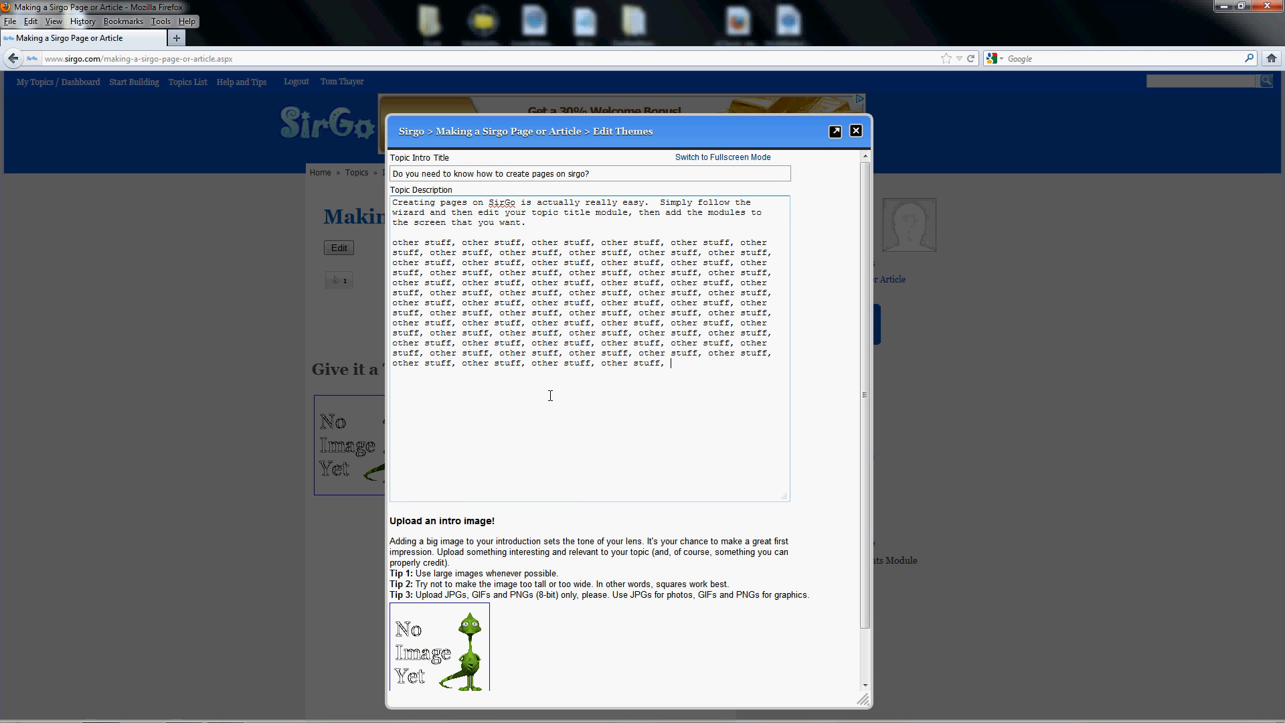
# - Add a second, shorter filler paragraph of repeated "other stuff, " at the end of the description
pyautogui.press('Return')
pyautogui.hotkey('ctrl', 'v')
pyautogui.hotkey('ctrl', 'v')
pyautogui.hotkey('ctrl', 'v')
pyautogui.hotkey('ctrl', 'v')
pyautogui.hotkey('ctrl', 'v')
pyautogui.hotkey('ctrl', 'v')
pyautogui.hotkey('ctrl', 'v')
pyautogui.hotkey('ctrl', 'v')
pyautogui.hotkey('ctrl', 'v')
pyautogui.hotkey('ctrl', 'v')
pyautogui.hotkey('ctrl', 'v')
pyautogui.hotkey('ctrl', 'v')
pyautogui.hotkey('ctrl', 'v')
pyautogui.hotkey('ctrl', 'v')
pyautogui.hotkey('ctrl', 'v')
pyautogui.hotkey('ctrl', 'v')
pyautogui.hotkey('ctrl', 'v')
pyautogui.hotkey('ctrl', 'v')
pyautogui.hotkey('ctrl', 'v')
pyautogui.hotkey('ctrl', 'v')
pyautogui.hotkey('ctrl', 'v')
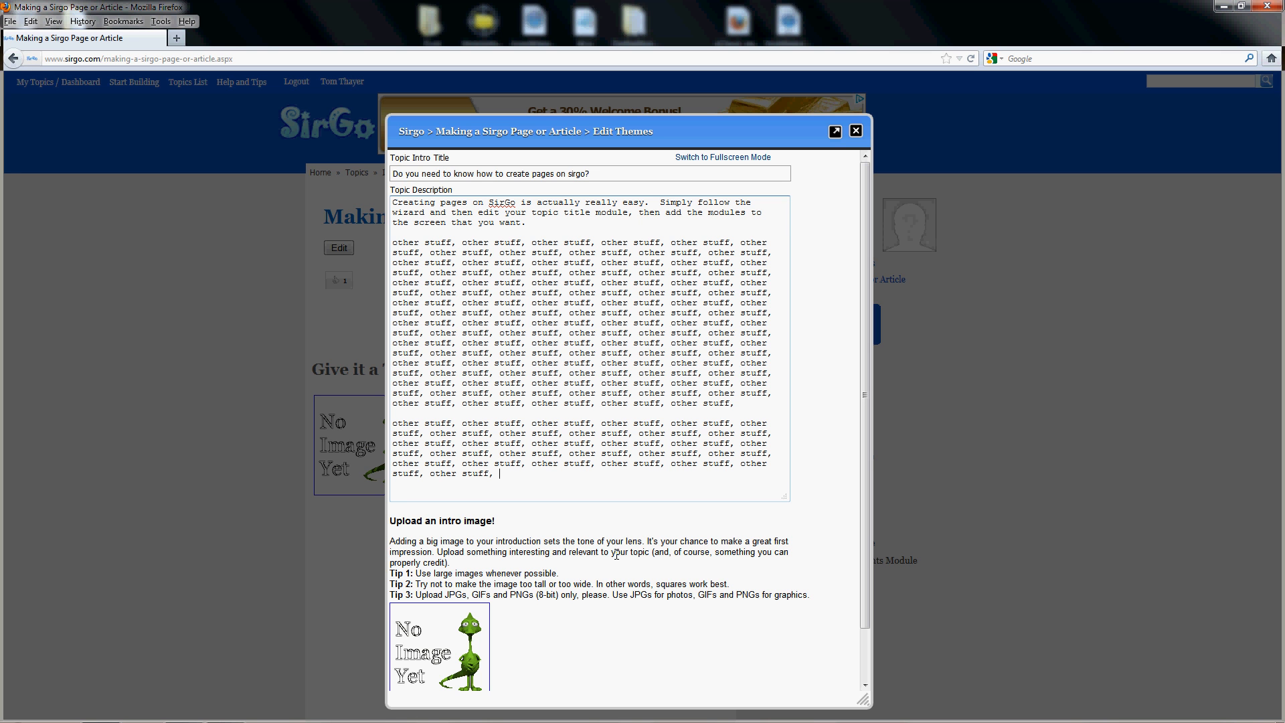
# - Upload meguitar.jpg from the Desktop as the intro image and save the introduction
pyautogui.scroll(-2, 620, 559)
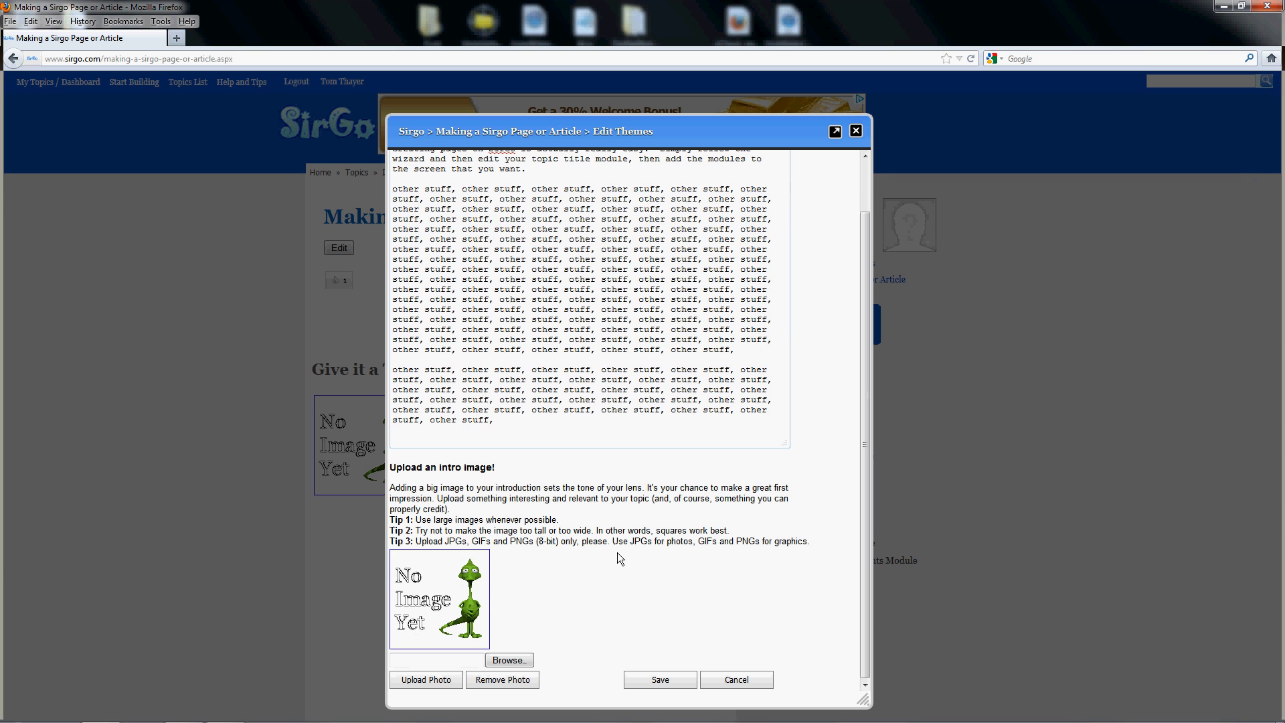
pyautogui.click(510, 661)
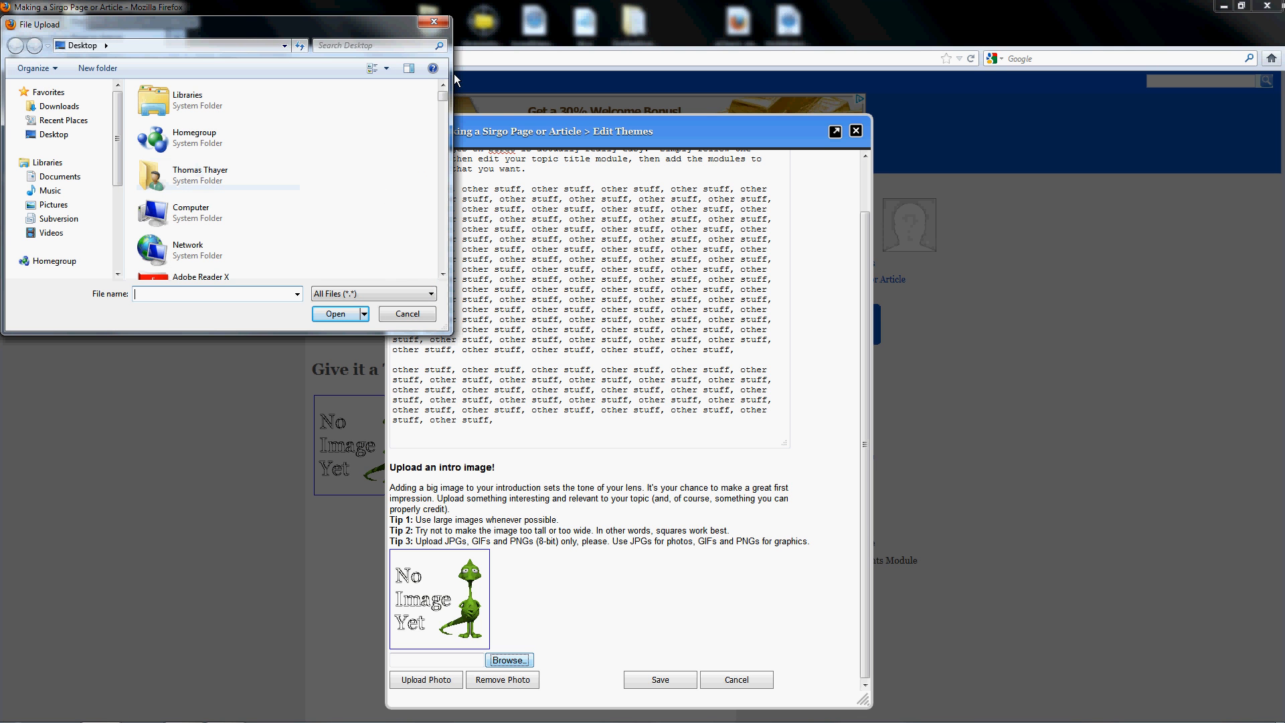
pyautogui.moveTo(443, 102); pyautogui.dragTo(451, 215)
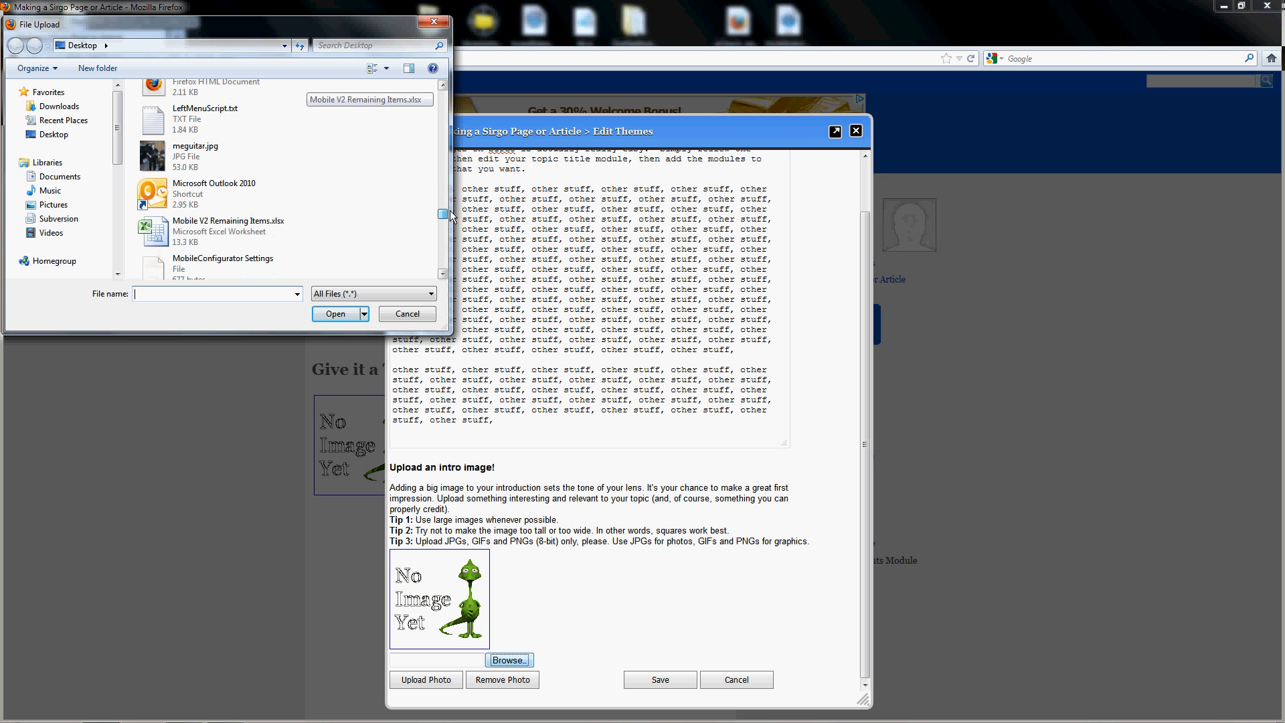
pyautogui.doubleClick(185, 161)
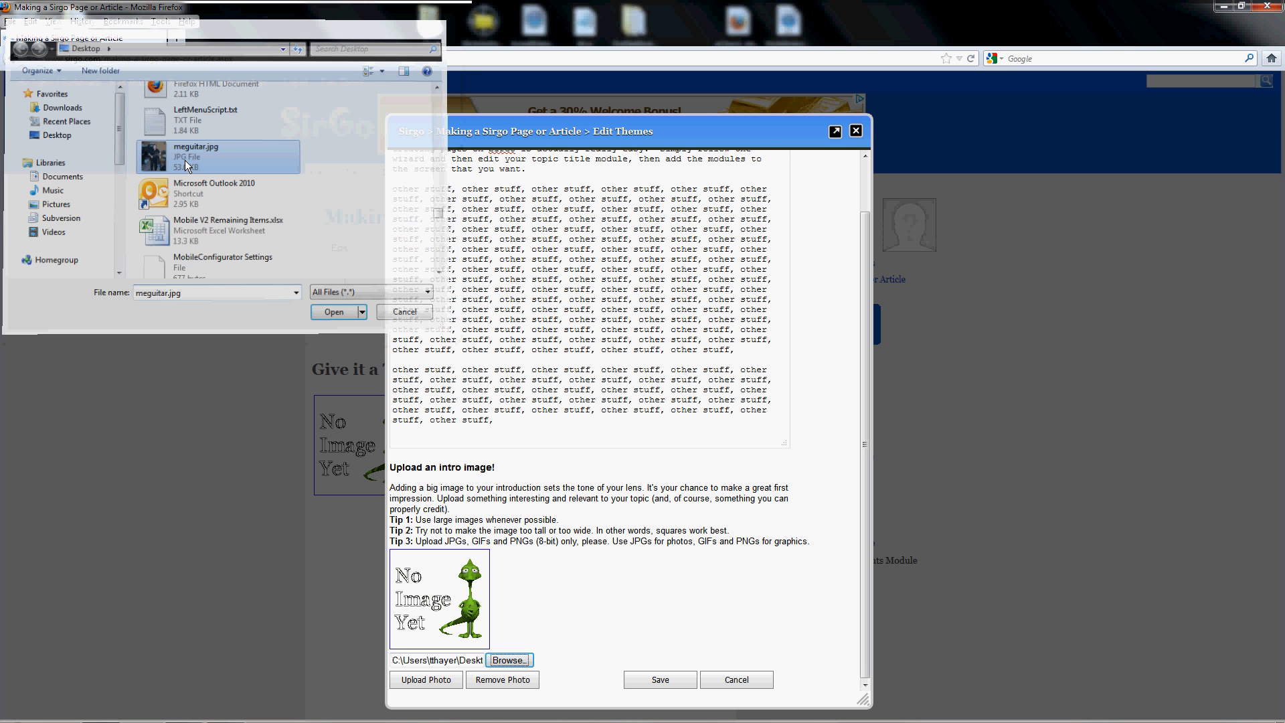
pyautogui.click(441, 684)
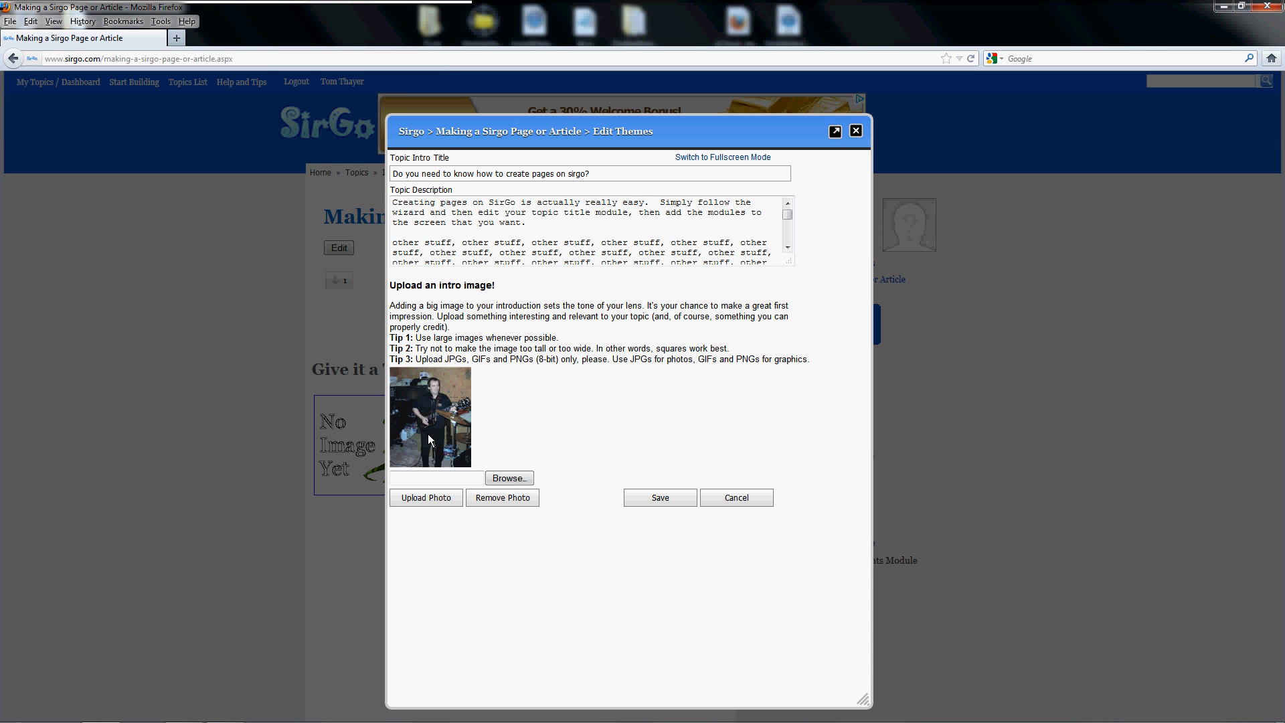
pyautogui.click(659, 499)
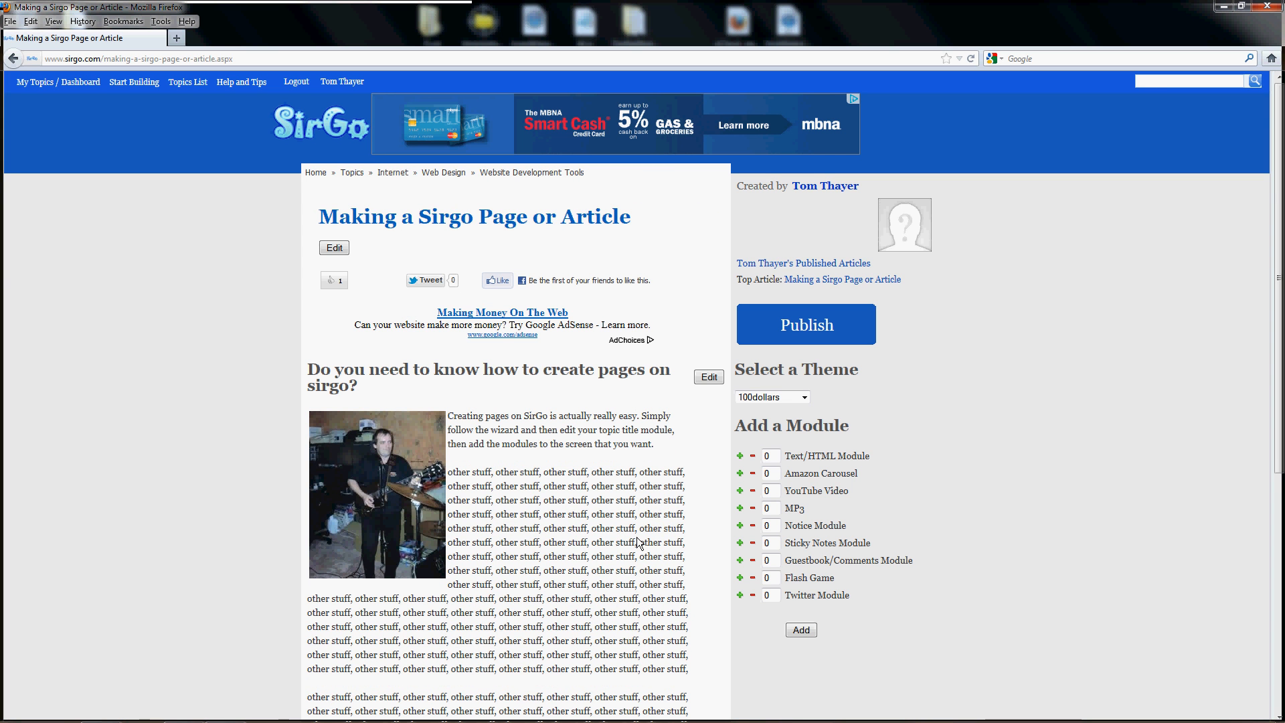
# - Review the saved introduction's layout and the available modules, highlighting the Guestbook/Comments Module entry
pyautogui.scroll(-6, 638, 539)
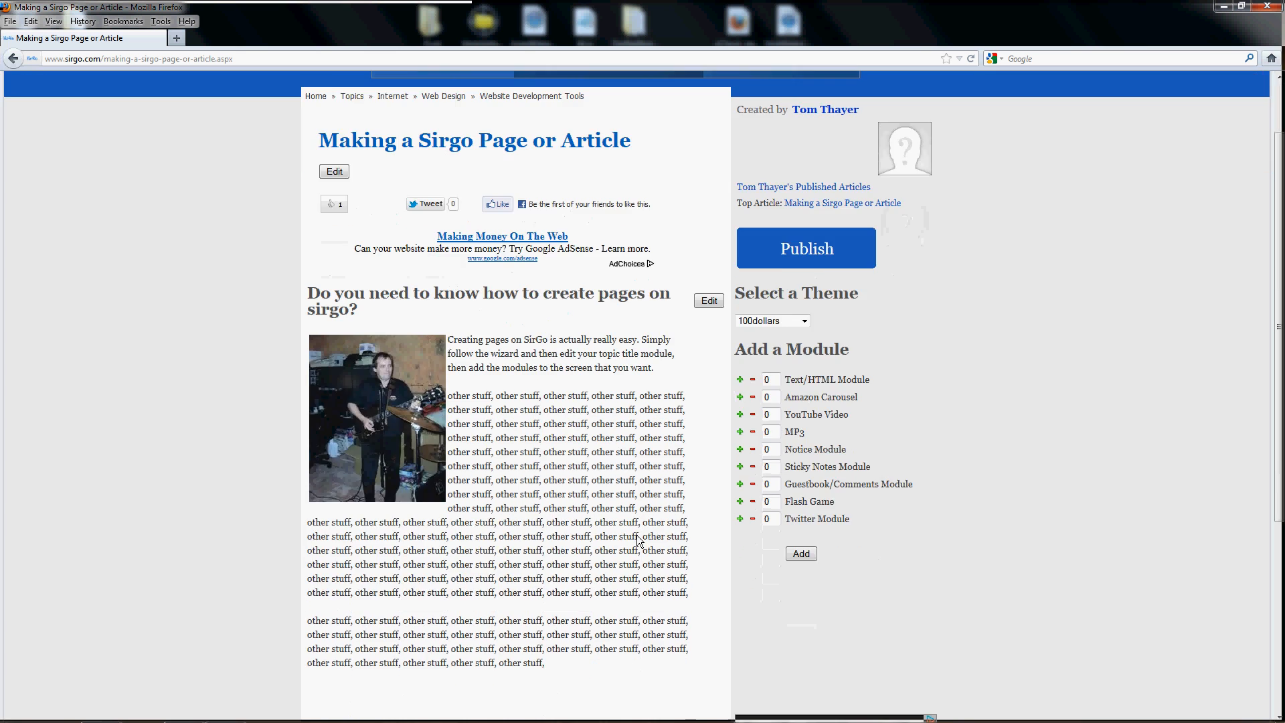
pyautogui.scroll(4, 638, 536)
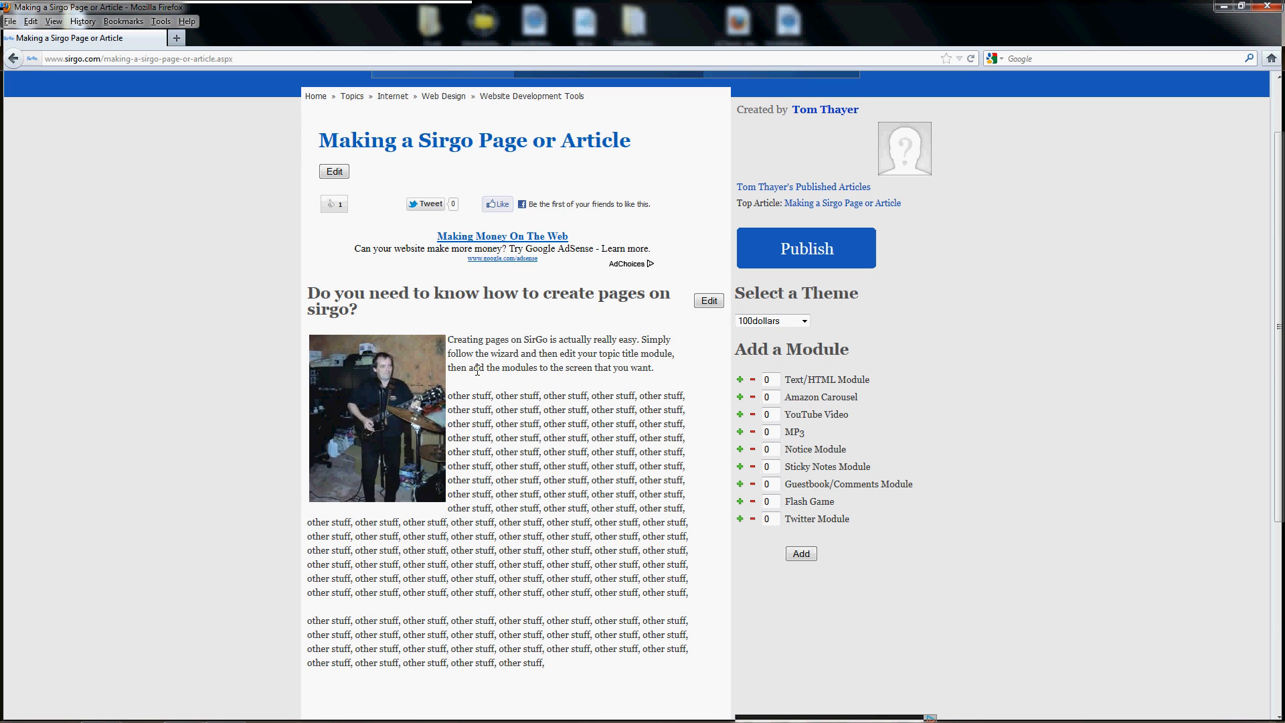
pyautogui.scroll(-6, 547, 420)
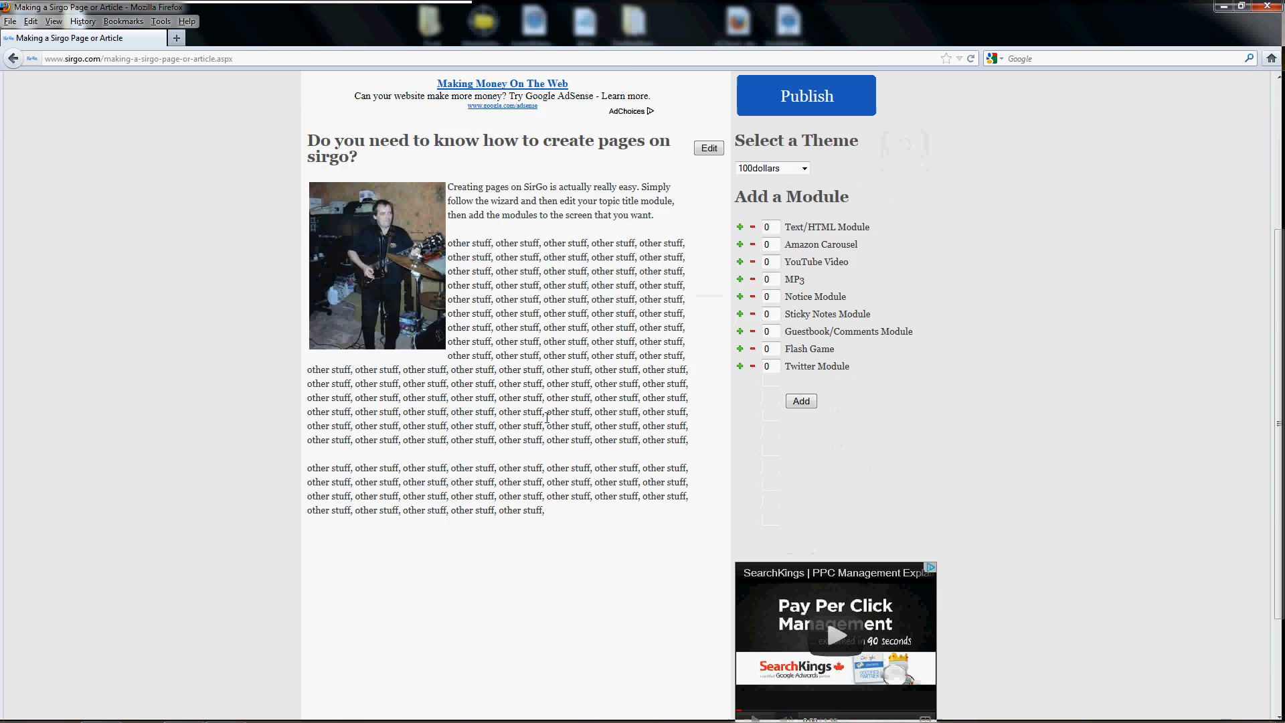
pyautogui.scroll(6, 546, 420)
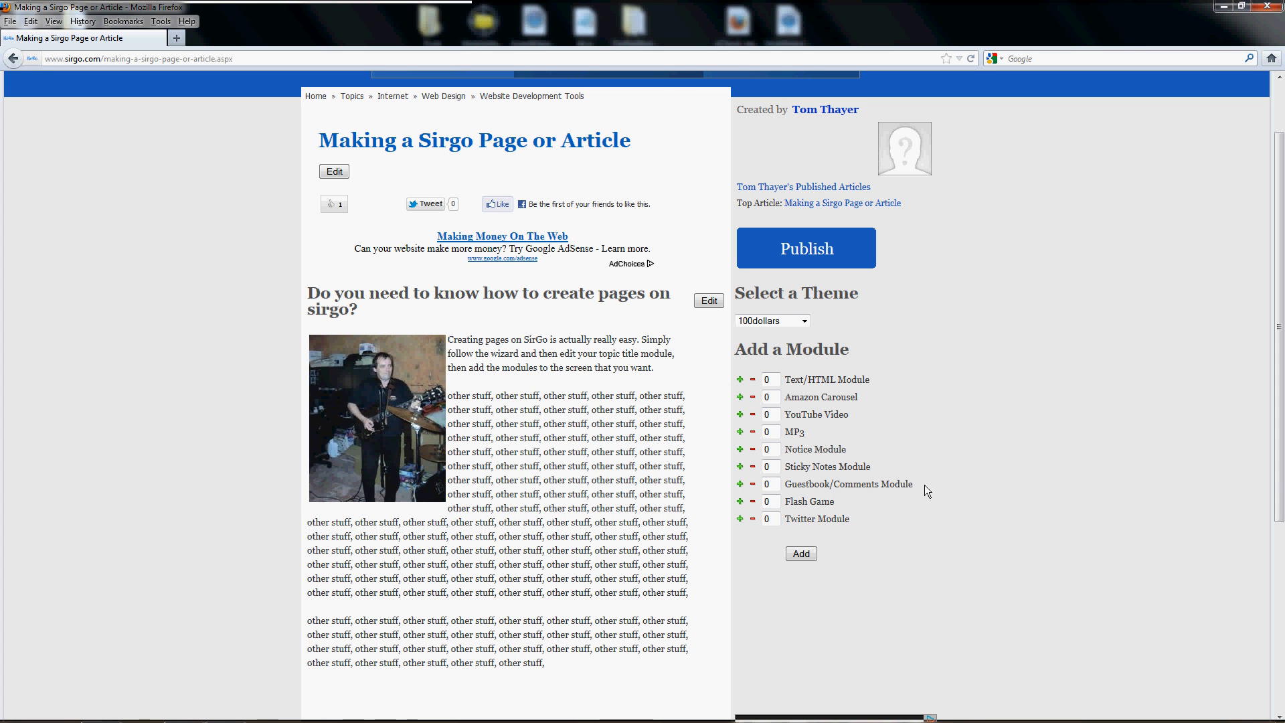
pyautogui.moveTo(925, 485); pyautogui.dragTo(788, 491)
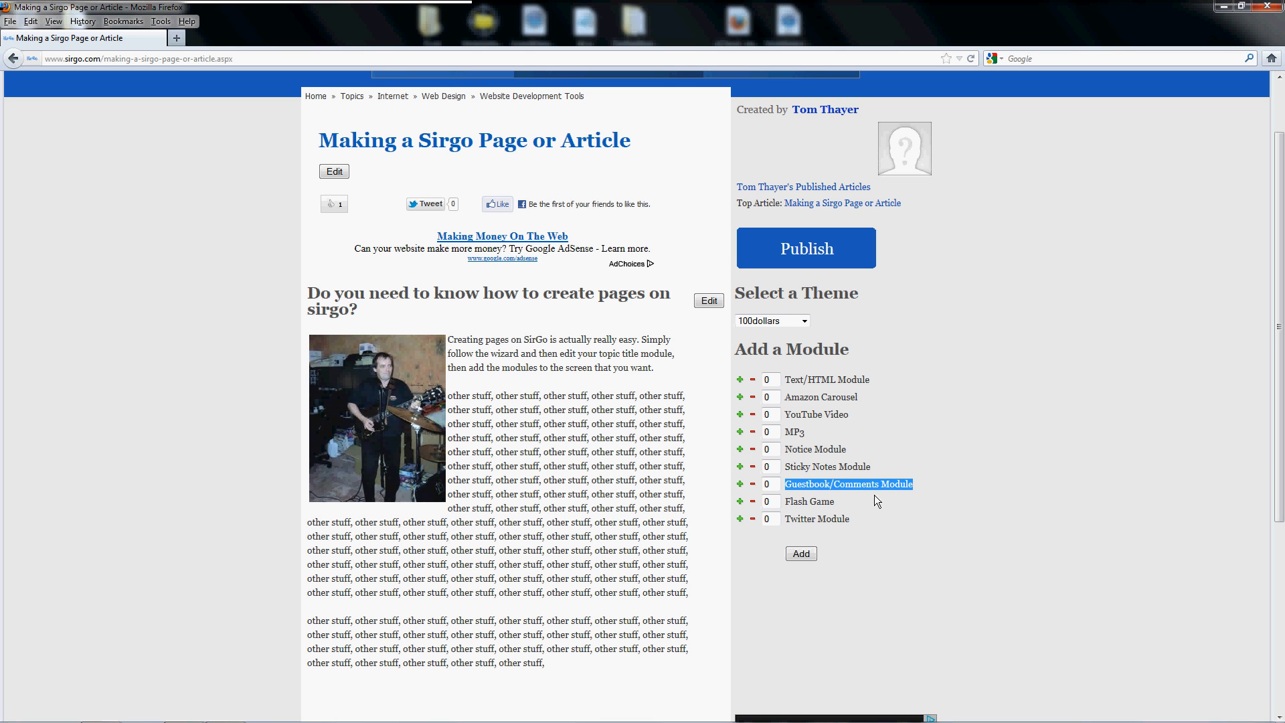
# - Add one Guestbook/Comments Module to the page and check its comment form below the introduction
pyautogui.click(856, 491)
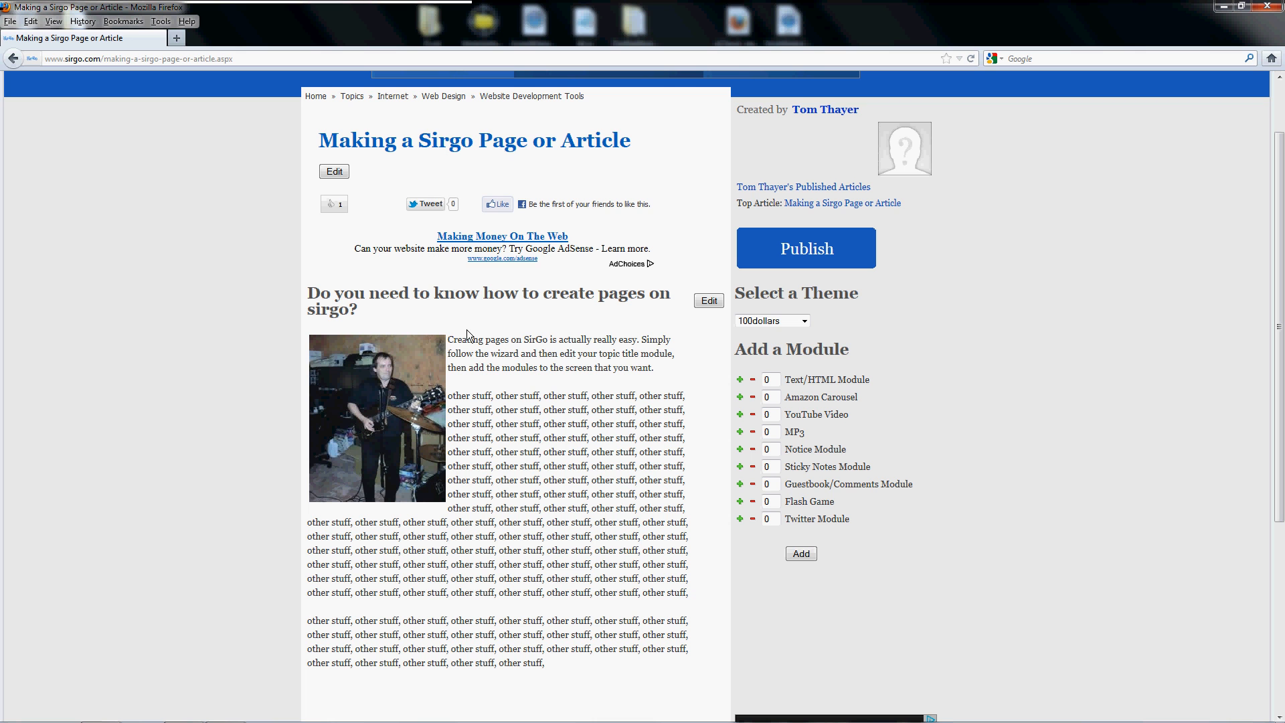
pyautogui.click(741, 485)
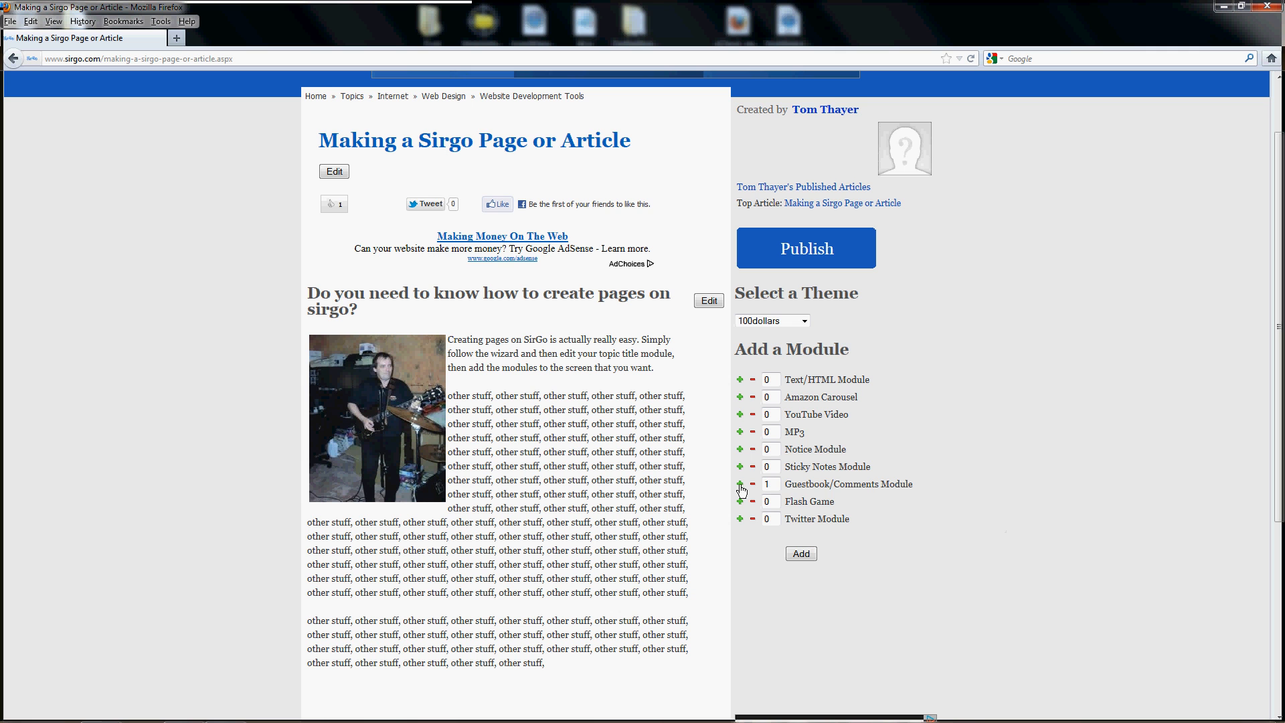
pyautogui.click(801, 553)
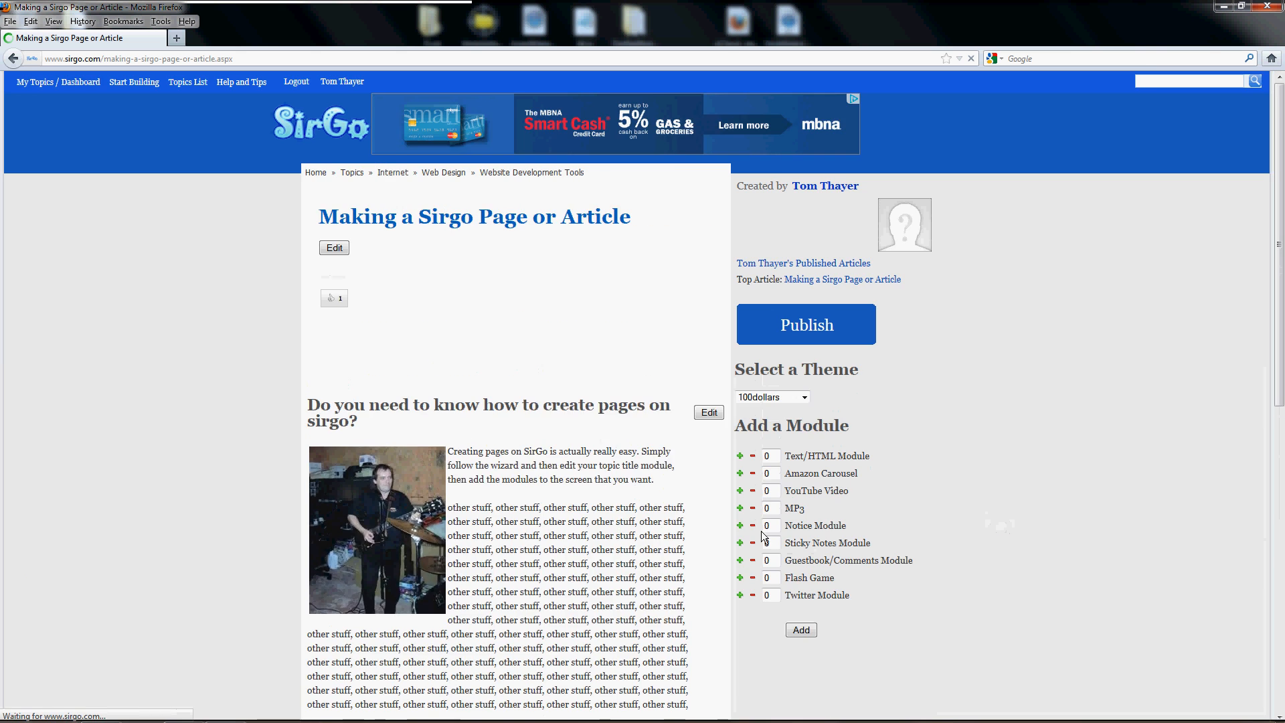
pyautogui.scroll(-8, 729, 523)
pyautogui.scroll(-4, 730, 526)
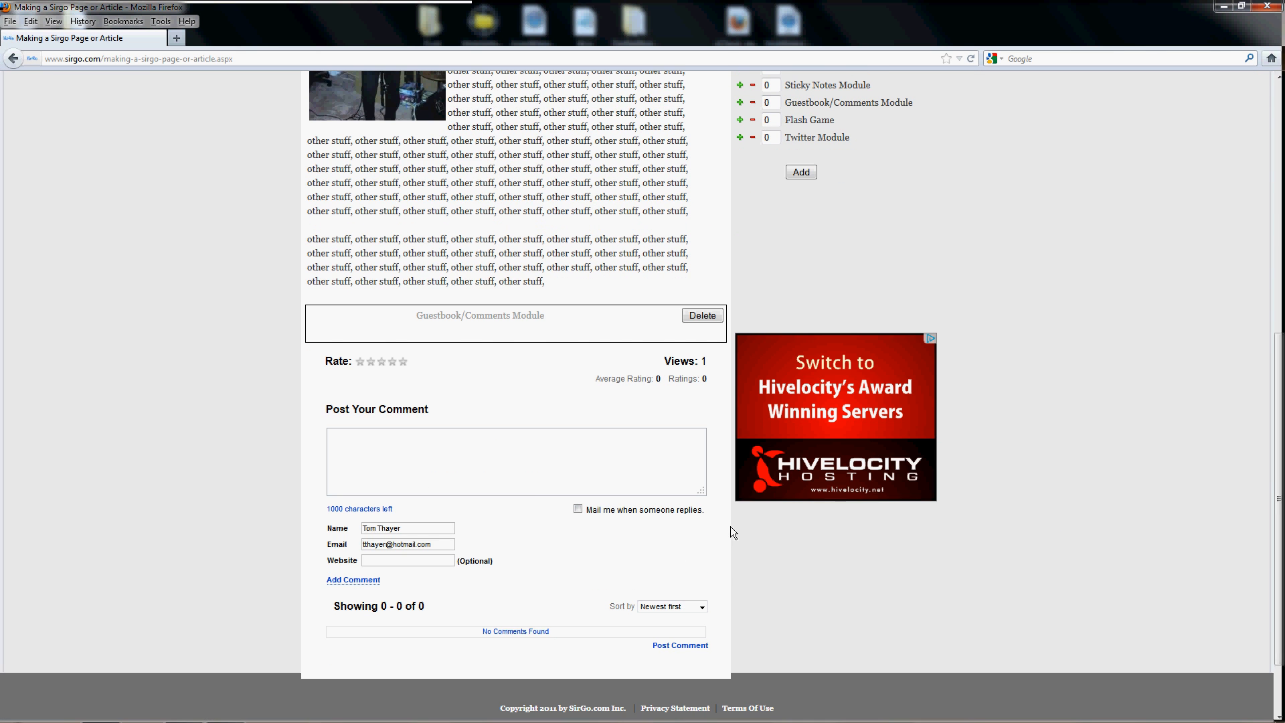
# - Publish the topic and look over the published page
pyautogui.scroll(8, 730, 526)
pyautogui.scroll(4, 729, 526)
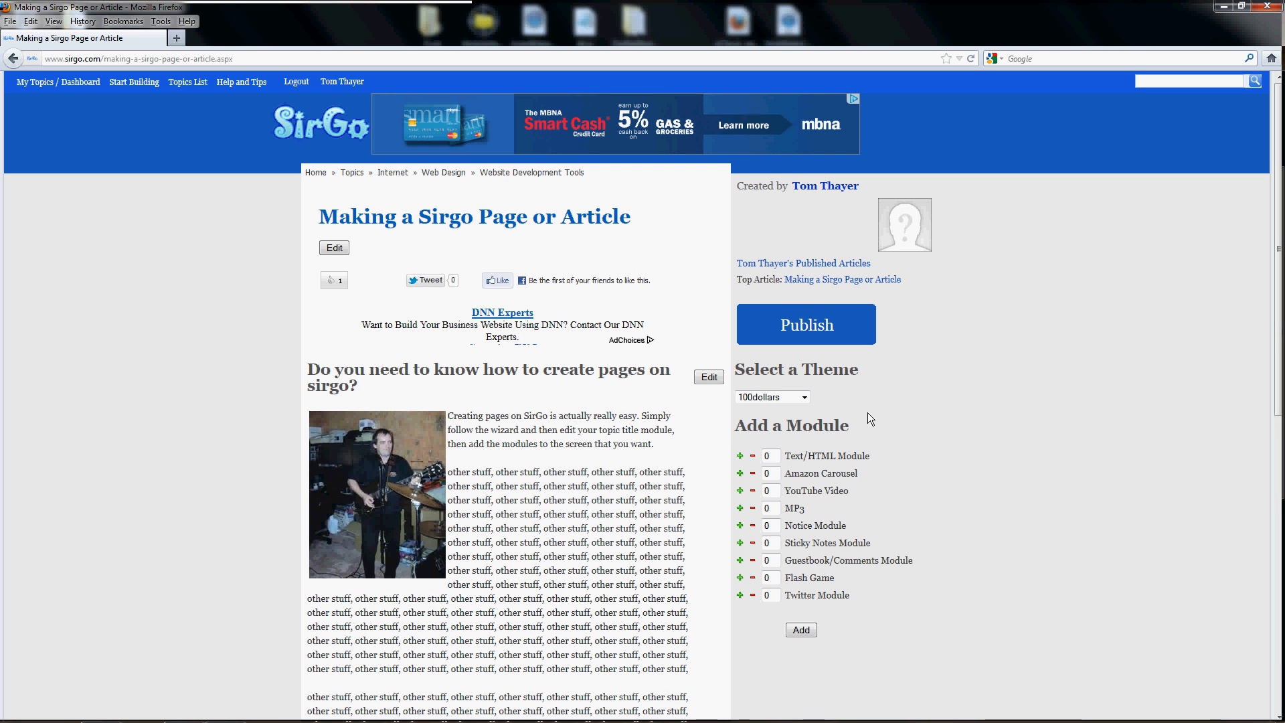
pyautogui.click(803, 328)
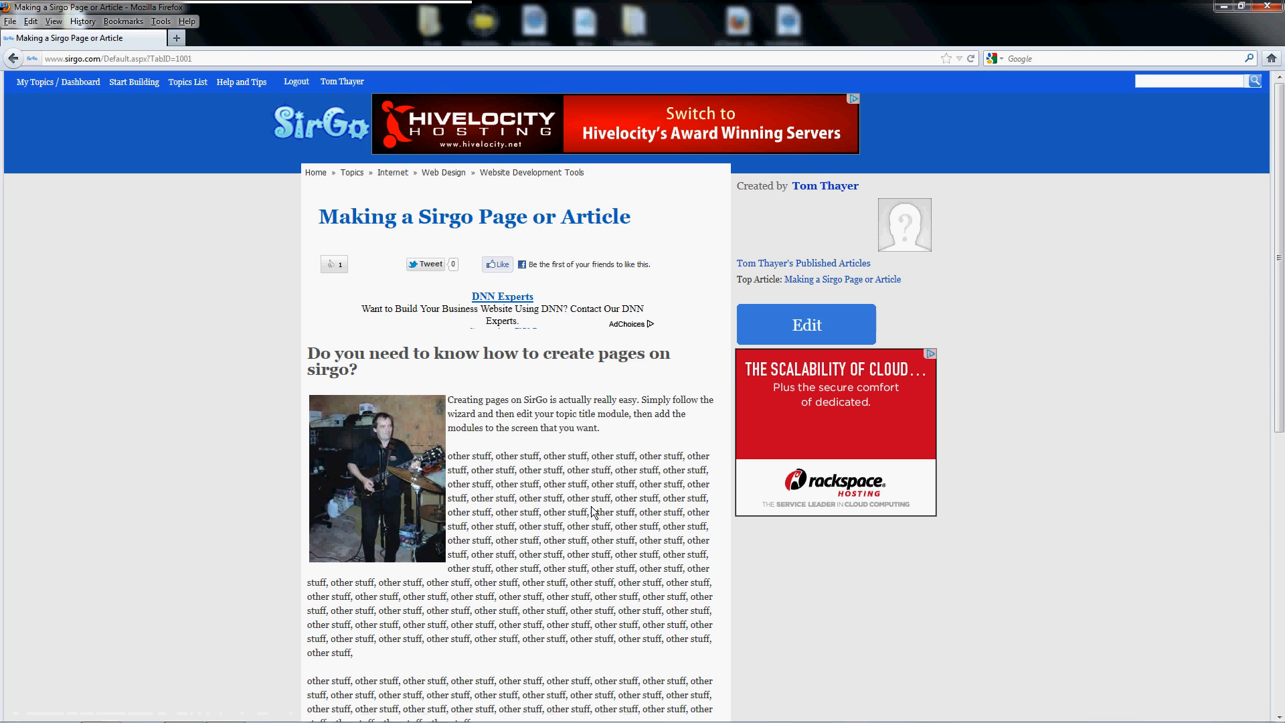
pyautogui.scroll(-5, 590, 524)
pyautogui.scroll(5, 590, 524)
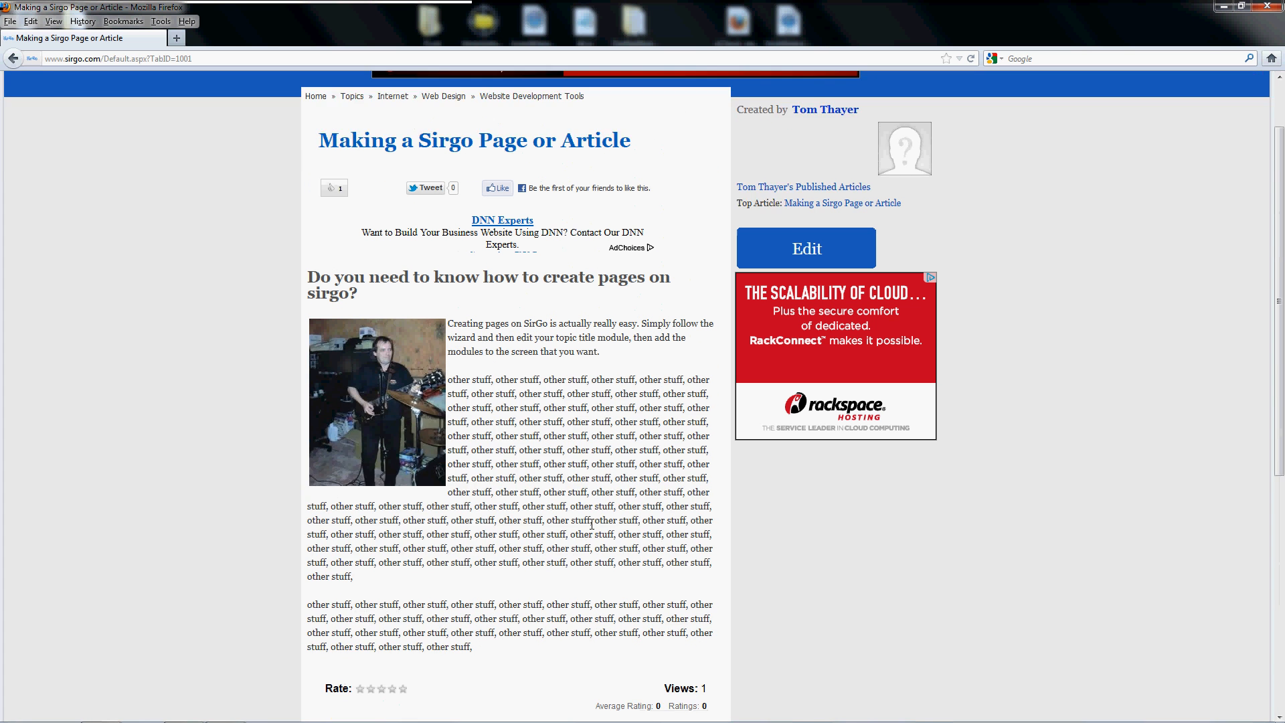